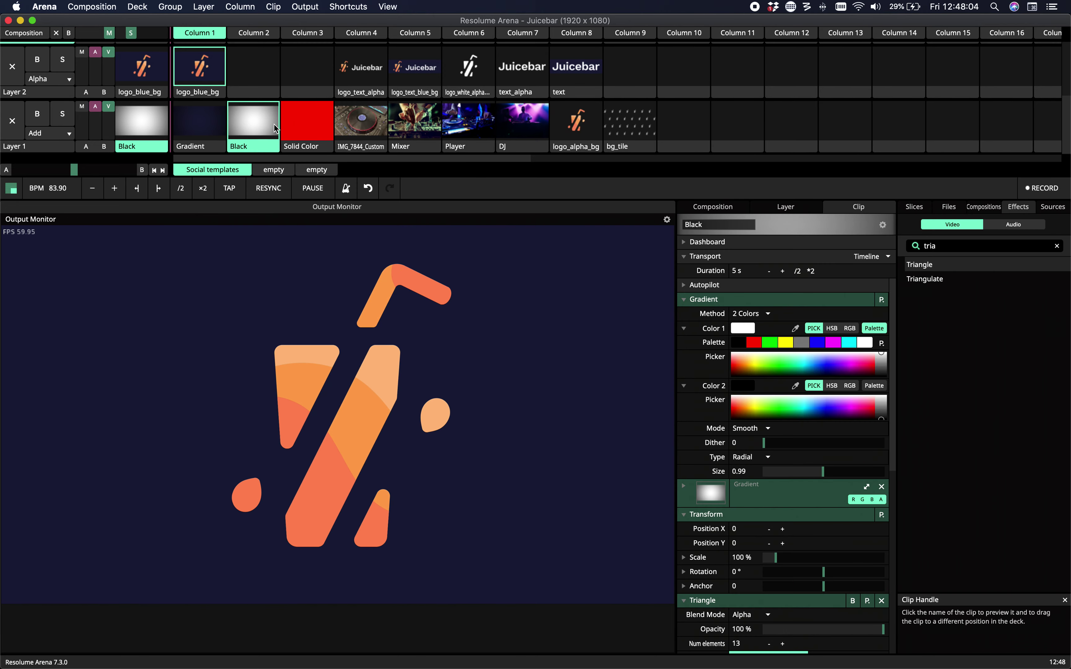
- Clear the logo clip playing on Layer 2 and collapse the Gradient parameters of the Black clip
scroll(100, 78, up, 1)
click(13, 72)
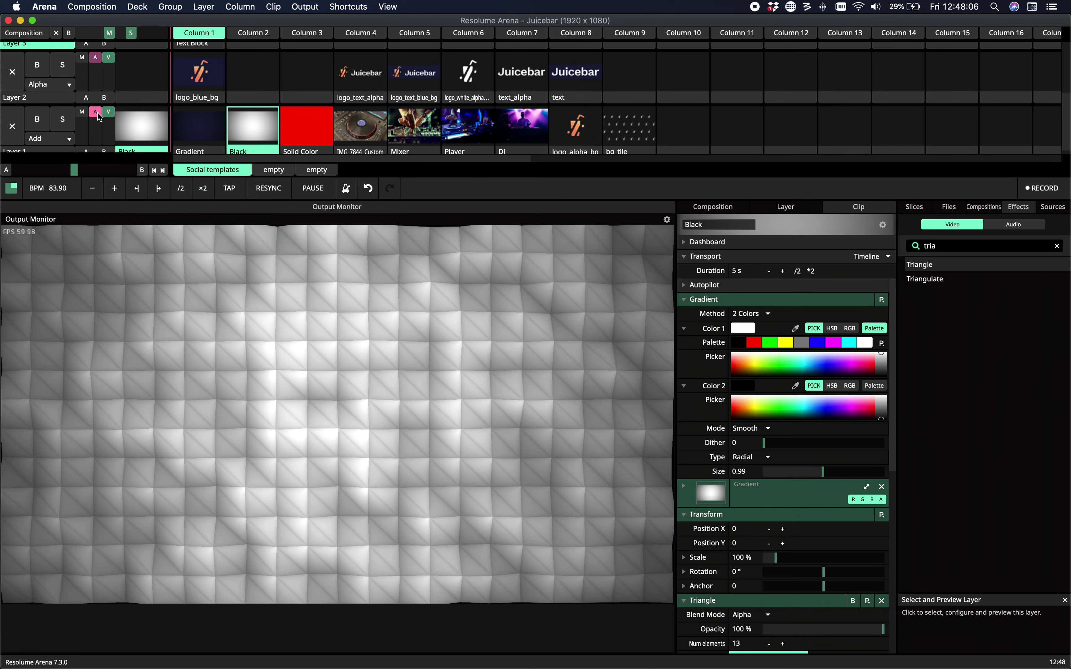
scroll(769, 472, down, 1)
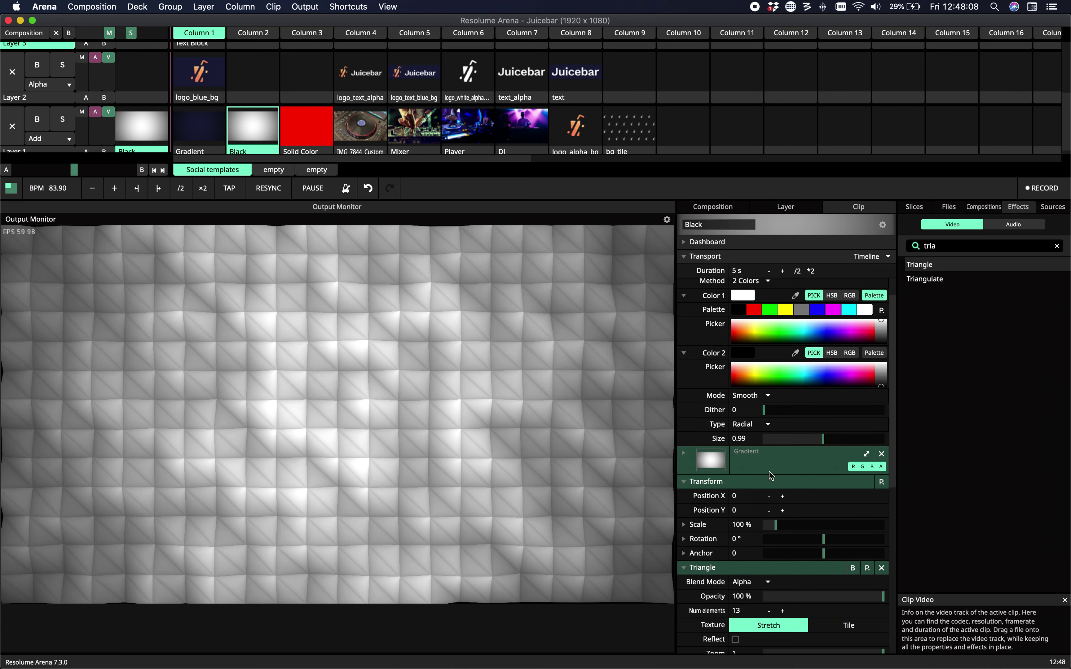
scroll(703, 363, up, 1)
click(684, 301)
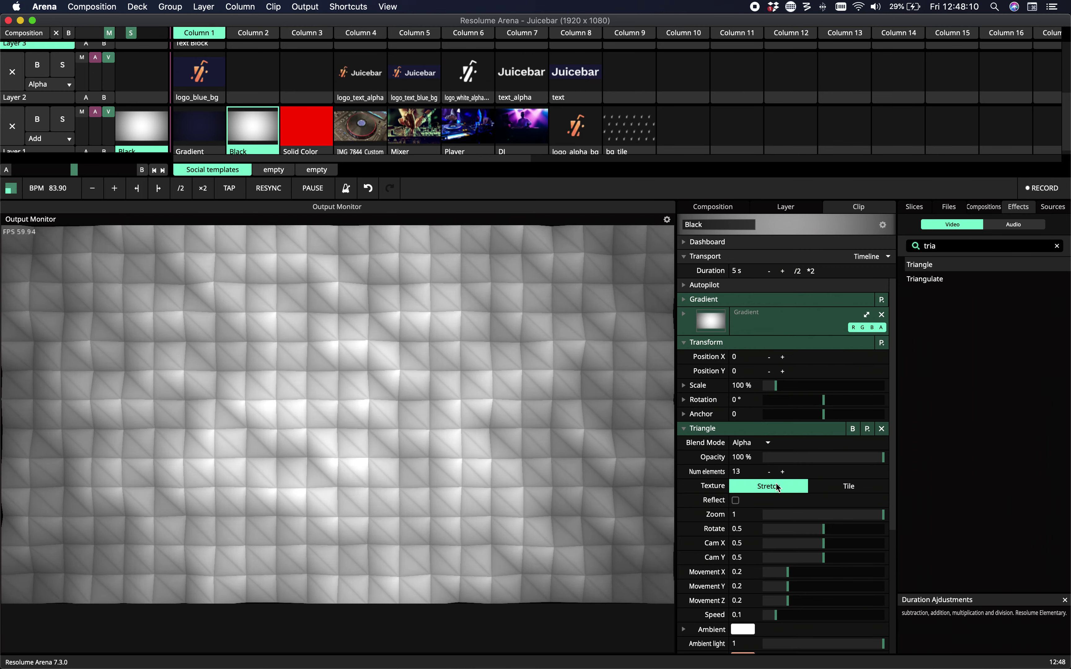
- Compare the Triangle effect's Tile texture with Stretch, ending on Stretch
click(843, 491)
click(772, 489)
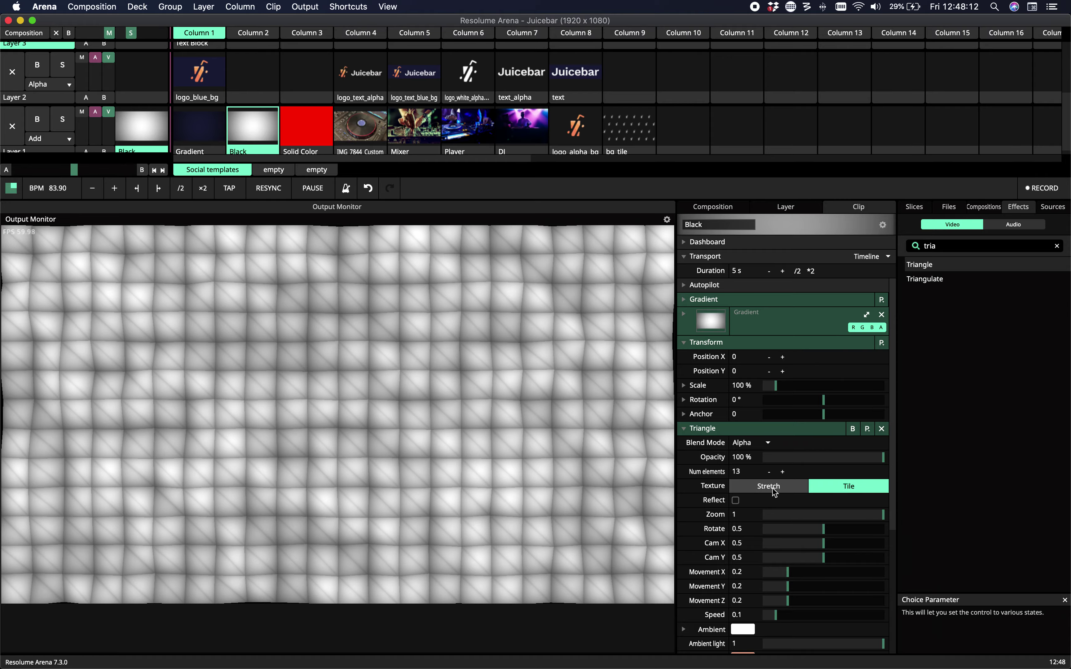
click(826, 489)
click(762, 489)
- Set the Triangle effect to 22 elements, Zoom about 0.14 and Movement Z 1, trying Cam X before restoring it to 0.5
mouse_move(784, 474)
mouse_down()
mouse_move(841, 468)
mouse_move(797, 484)
mouse_up()
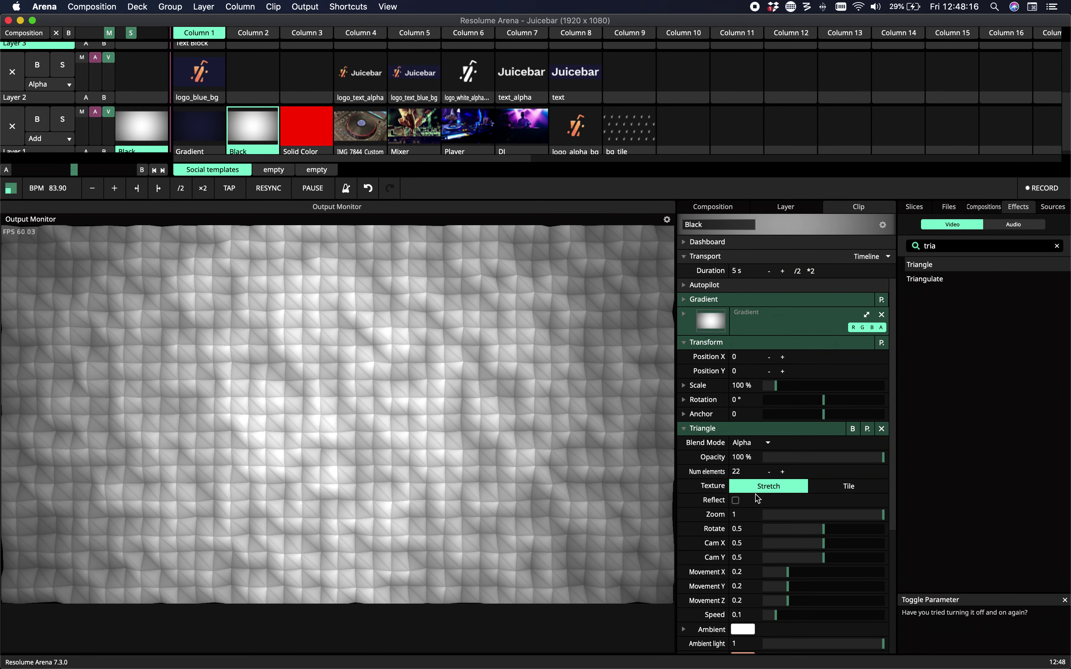
drag(866, 516, 815, 535)
double_click(813, 534)
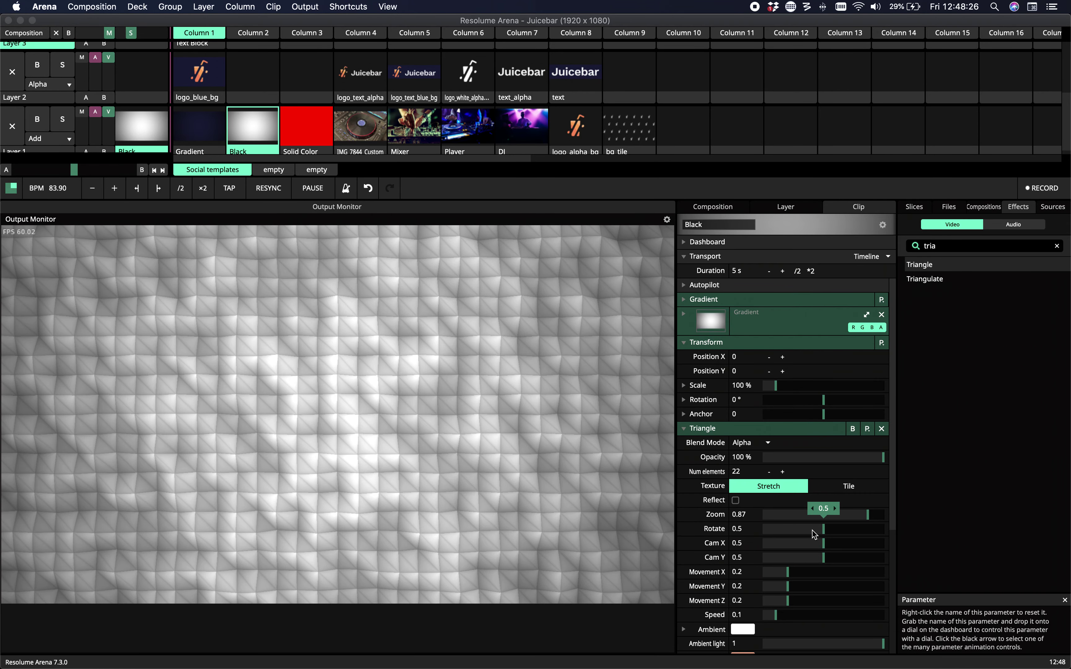
drag(820, 548, 799, 561)
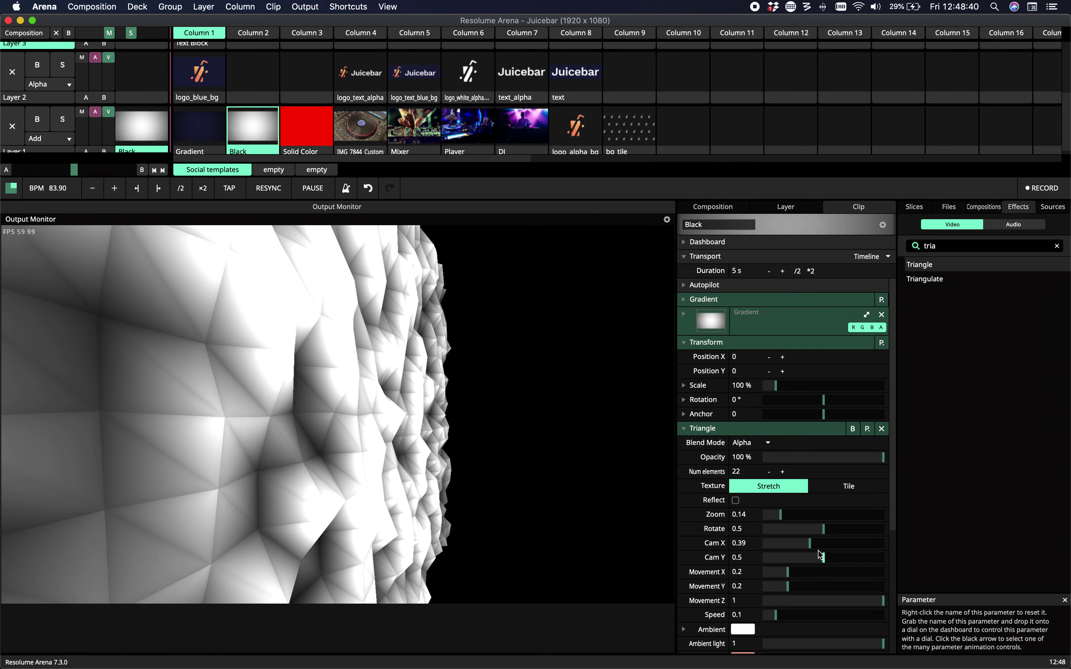
drag(787, 546, 824, 548)
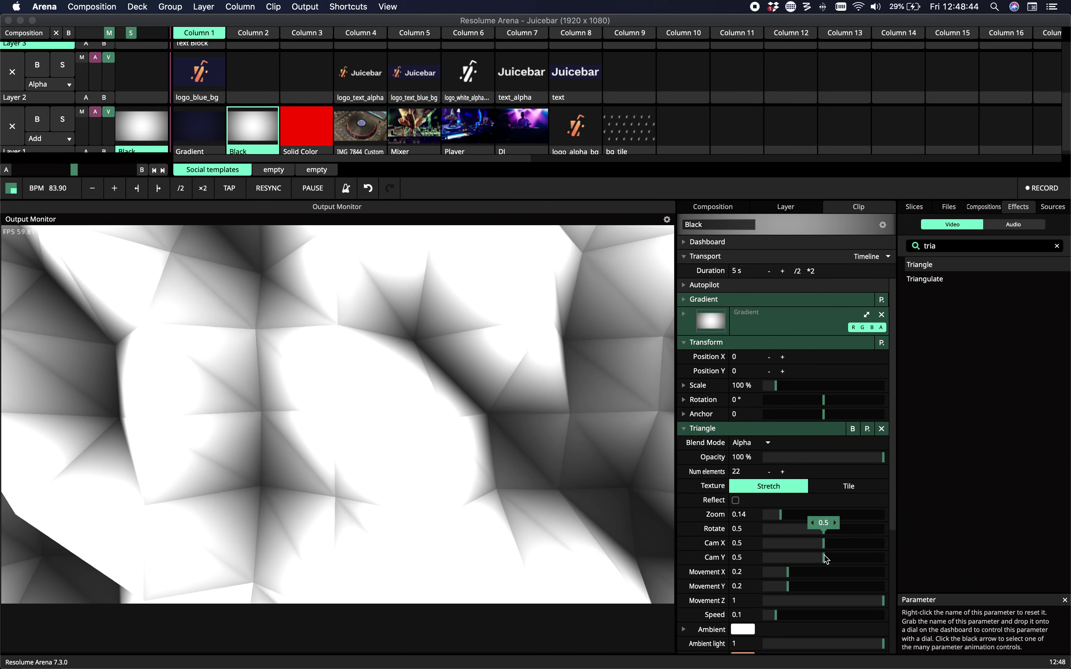
- Reduce the Triangle effect's Depth Amount to about 0.16 and set Zoom to about 0.26
scroll(830, 586, down, 5)
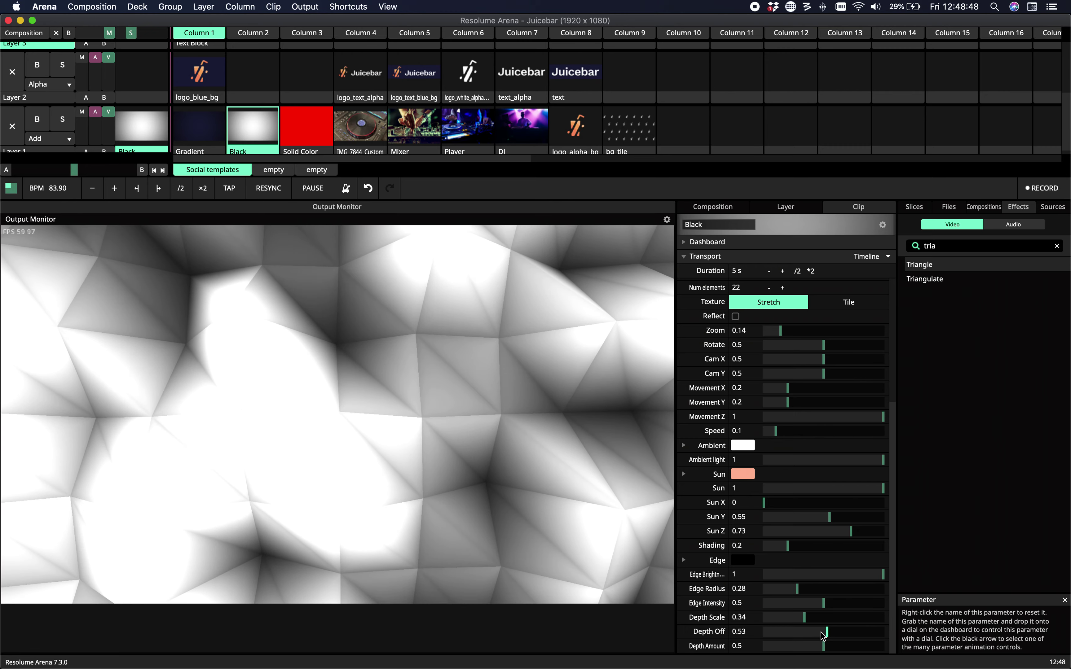
drag(823, 647, 782, 648)
scroll(807, 617, up, 2)
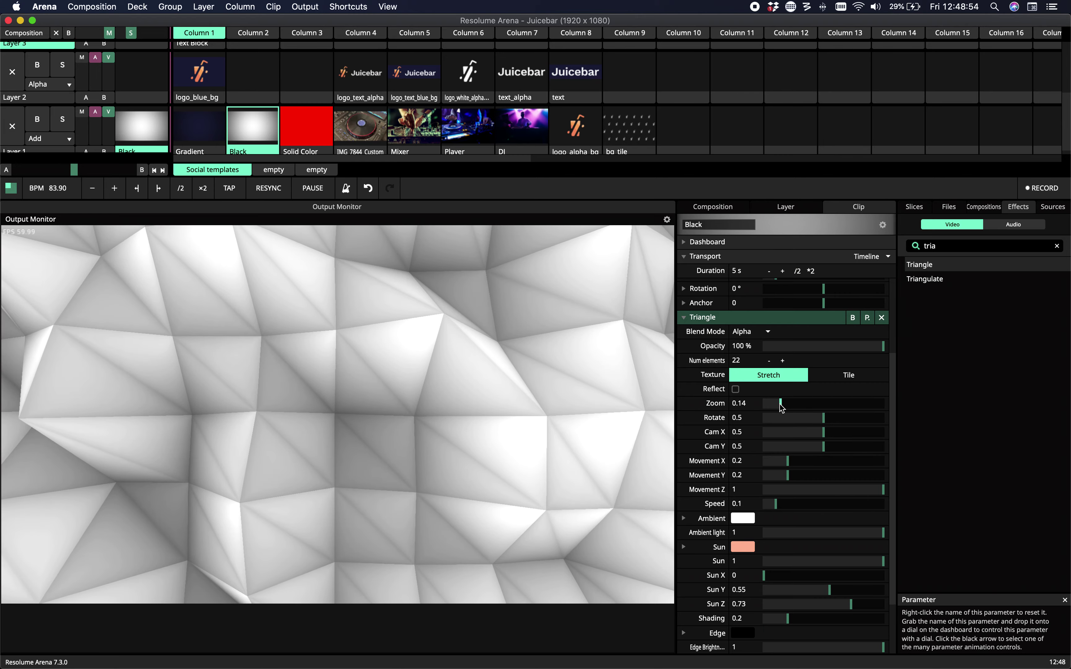
mouse_move(781, 408)
mouse_down()
mouse_move(872, 401)
mouse_move(756, 414)
mouse_move(795, 421)
mouse_up()
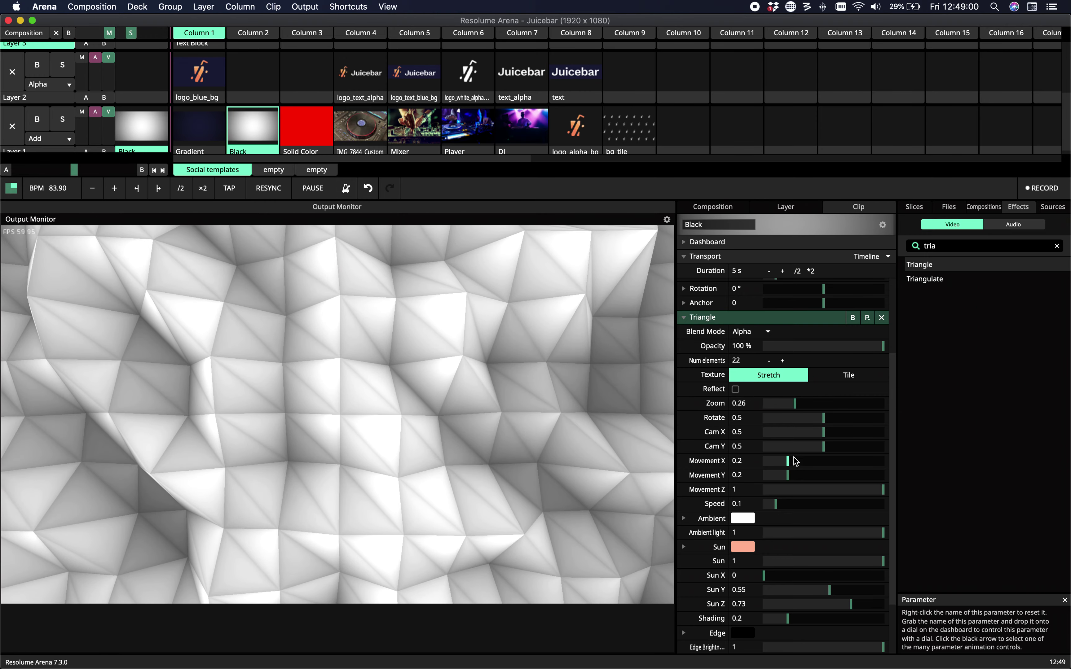
- Try the movement axes individually, ending with Movement X, Y and Z at 1 and Speed at about 0.23
drag(794, 461, 763, 475)
drag(883, 461, 932, 491)
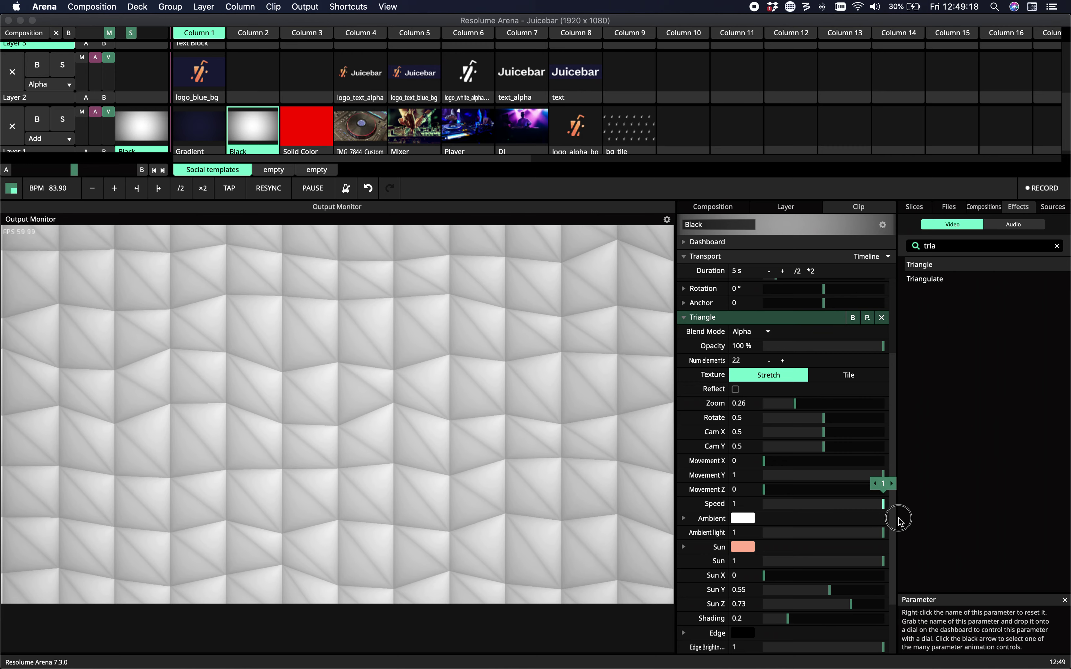
click(771, 463)
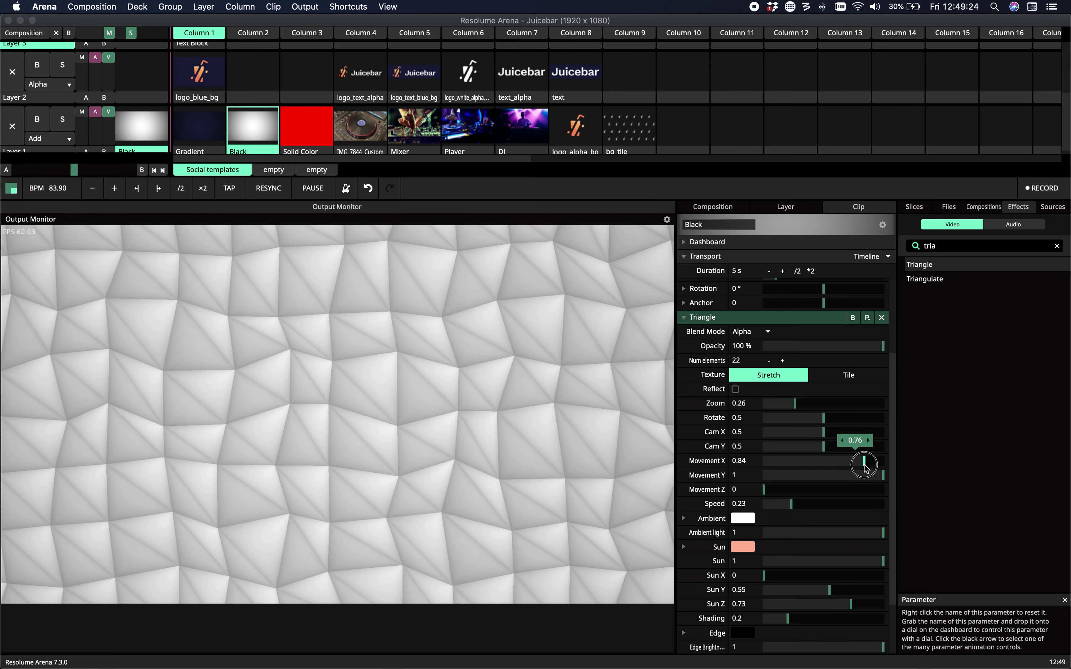
drag(779, 490, 955, 499)
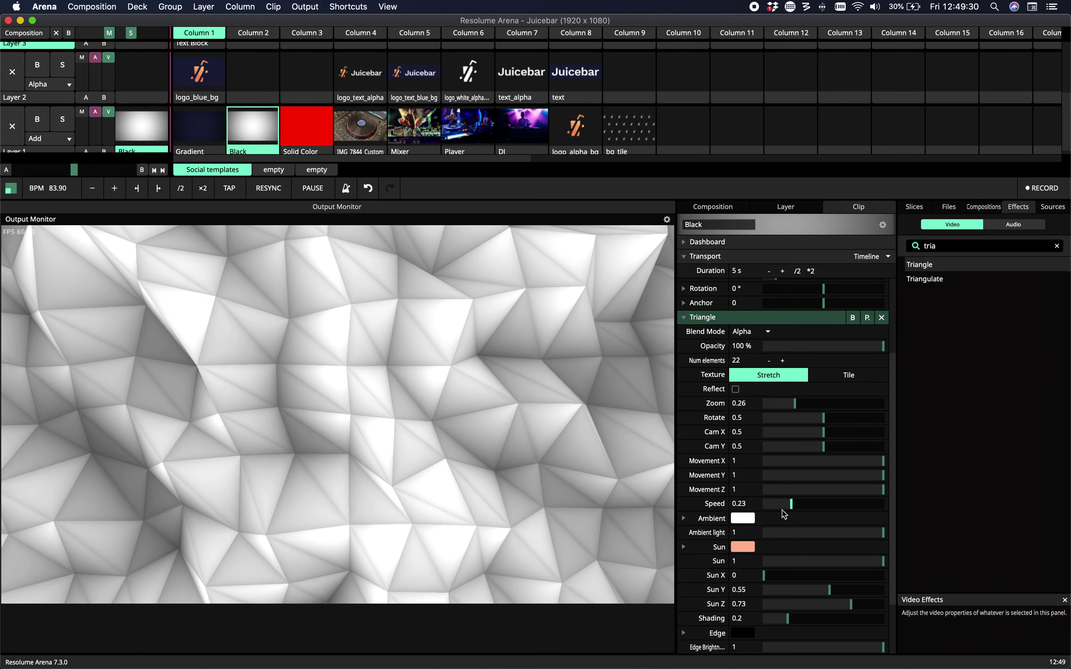
- Lower Ambient light to 0, save a snapshot of the output in Layer 1, Column 10, and retrigger the Black clip with Cam X at 0.5
drag(842, 533, 696, 538)
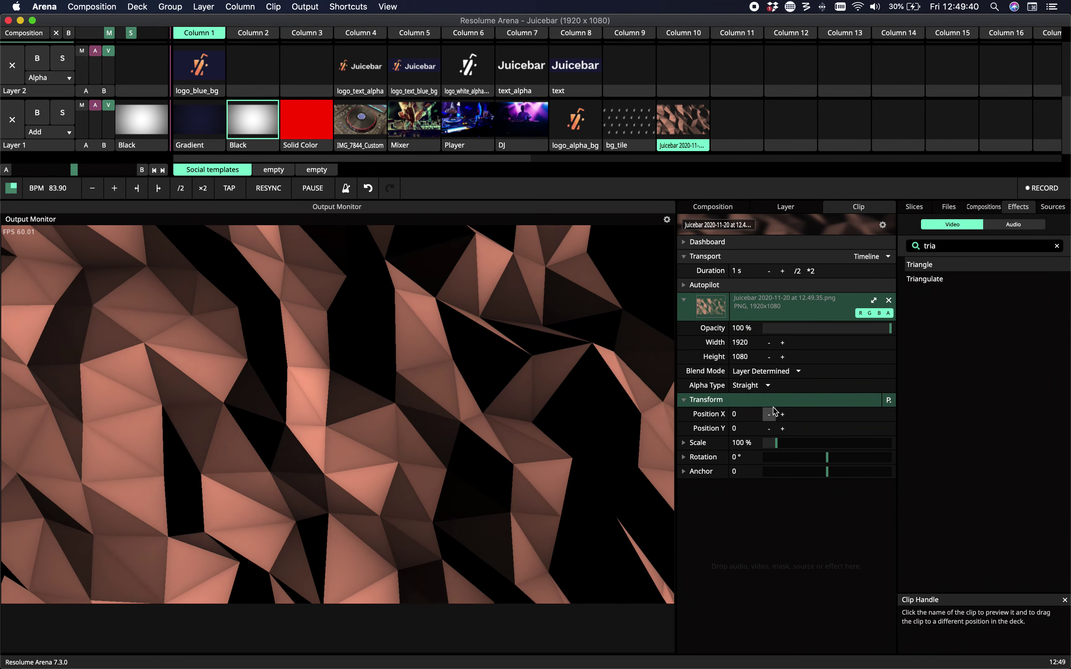
click(241, 145)
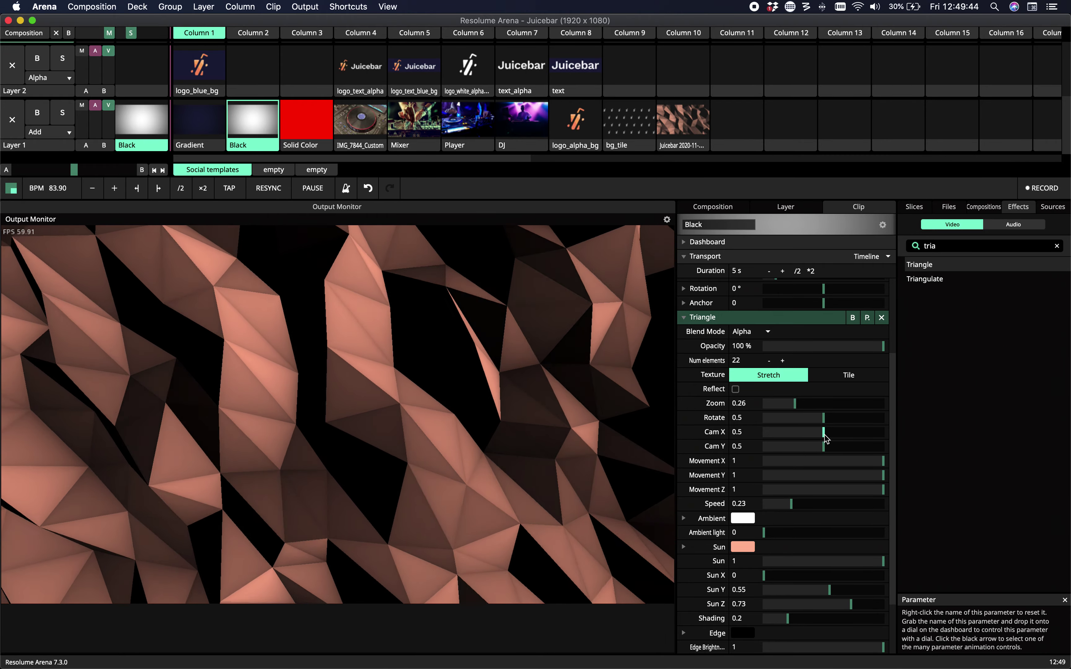
mouse_move(809, 434)
mouse_down()
mouse_move(843, 440)
mouse_move(823, 438)
mouse_up()
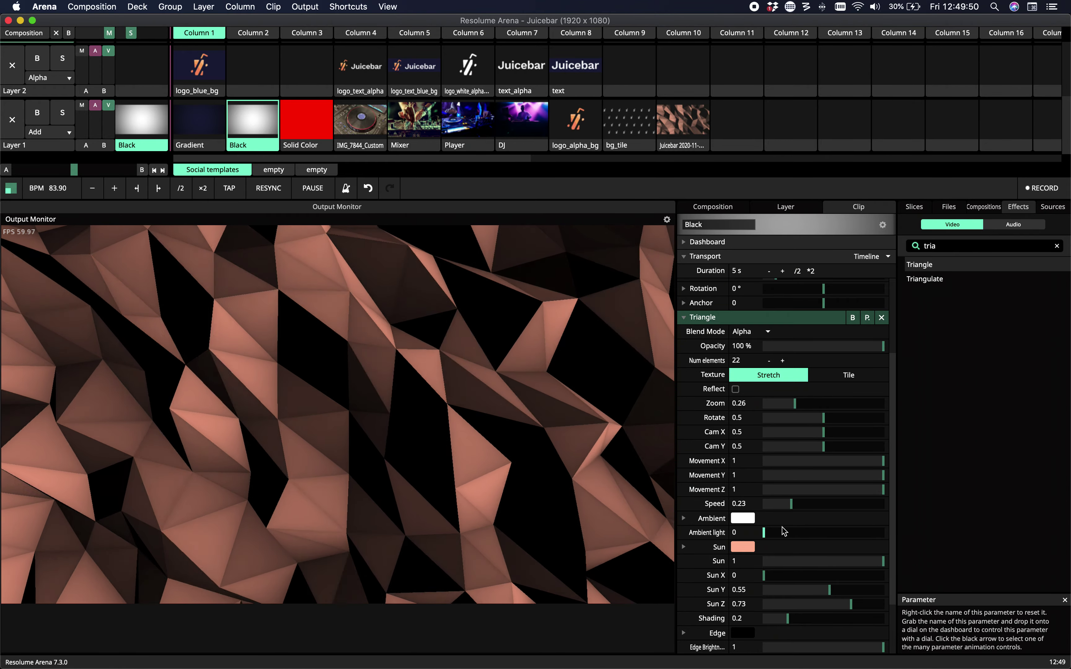
- Set Ambient light to about 0.02, make the sun colour green, and set Sun X to about 0.64 and Sun Y to about 0.68
drag(799, 533, 845, 553)
click(684, 548)
scroll(786, 565, down, 3)
- Animate Sun X with a Timeline that plays back and forth
click(690, 540)
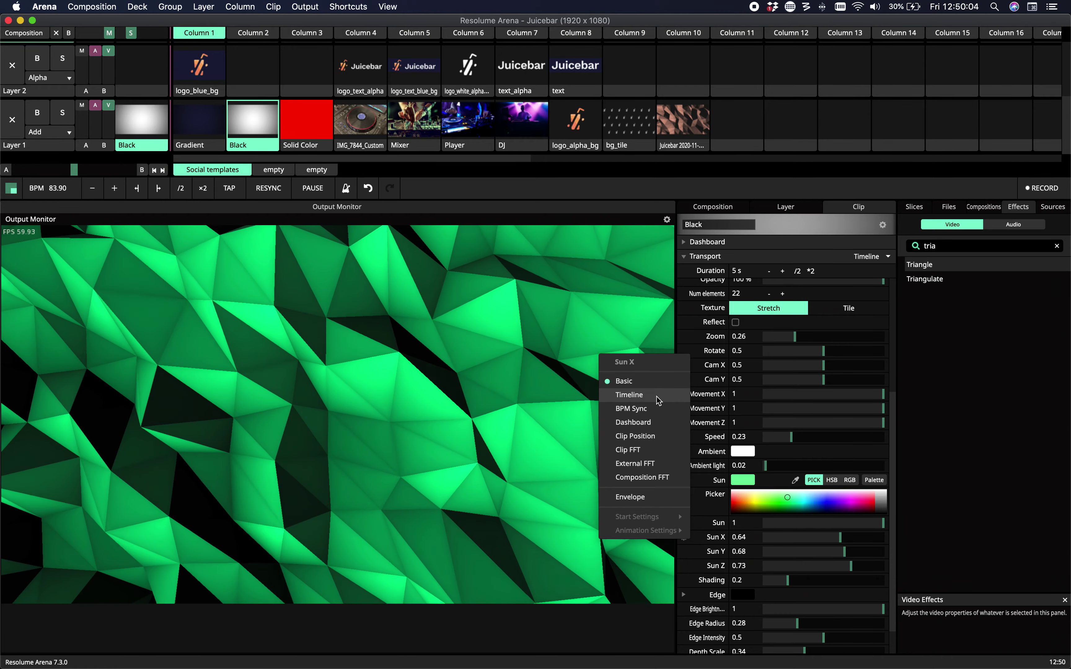
click(622, 399)
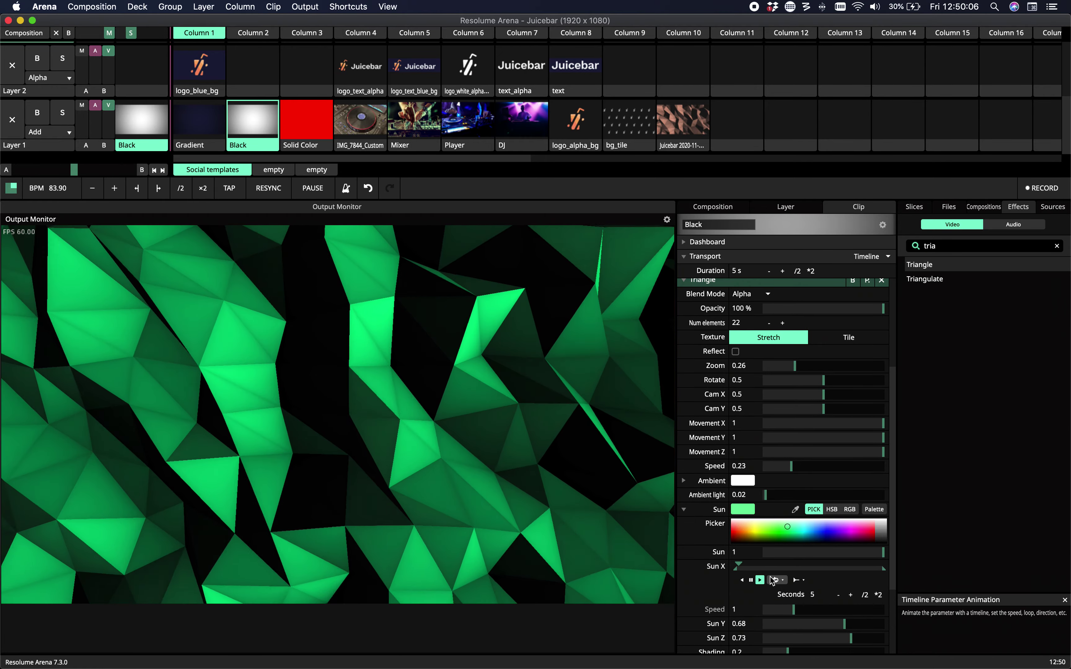
click(778, 581)
click(785, 609)
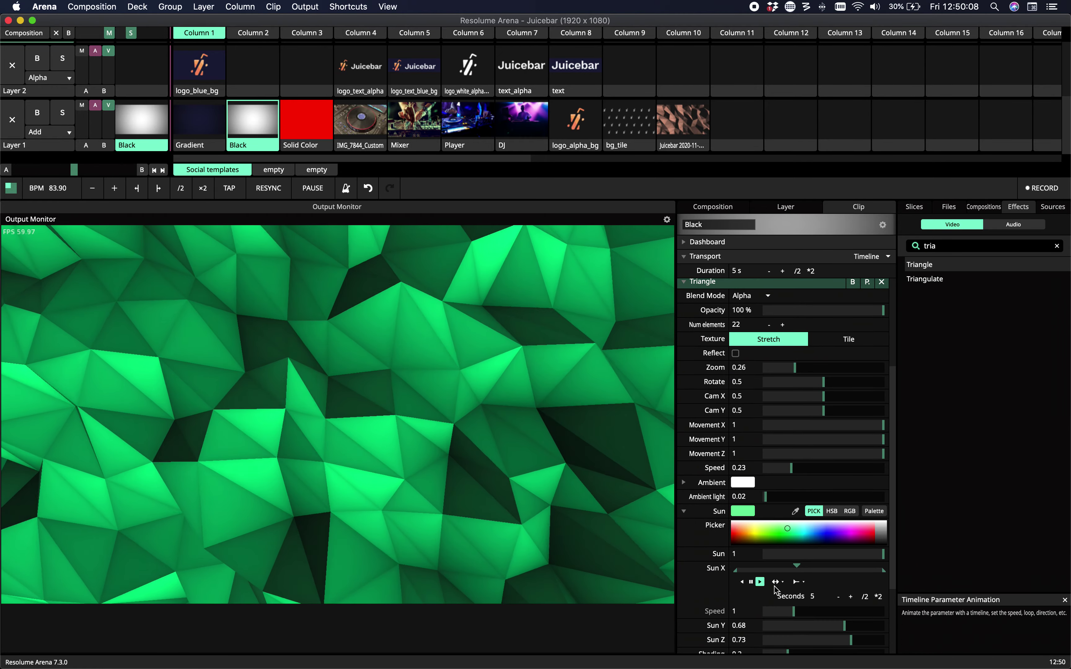
click(778, 582)
- Add an envelope to the Sun X animation and give it a Sine In/Out curve
click(684, 568)
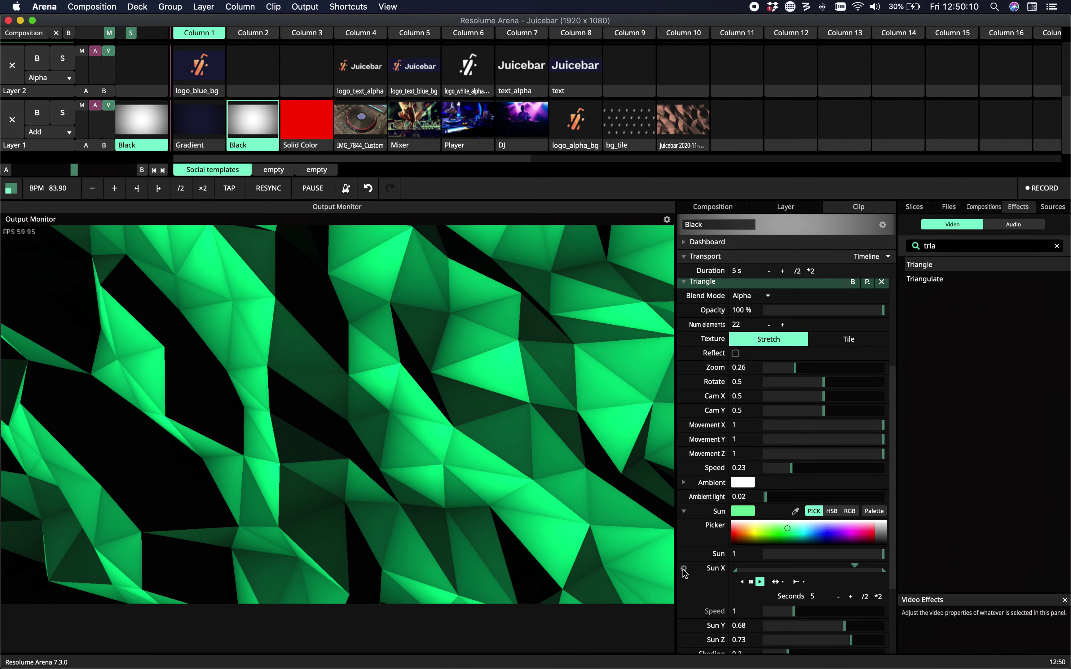
click(684, 568)
click(655, 527)
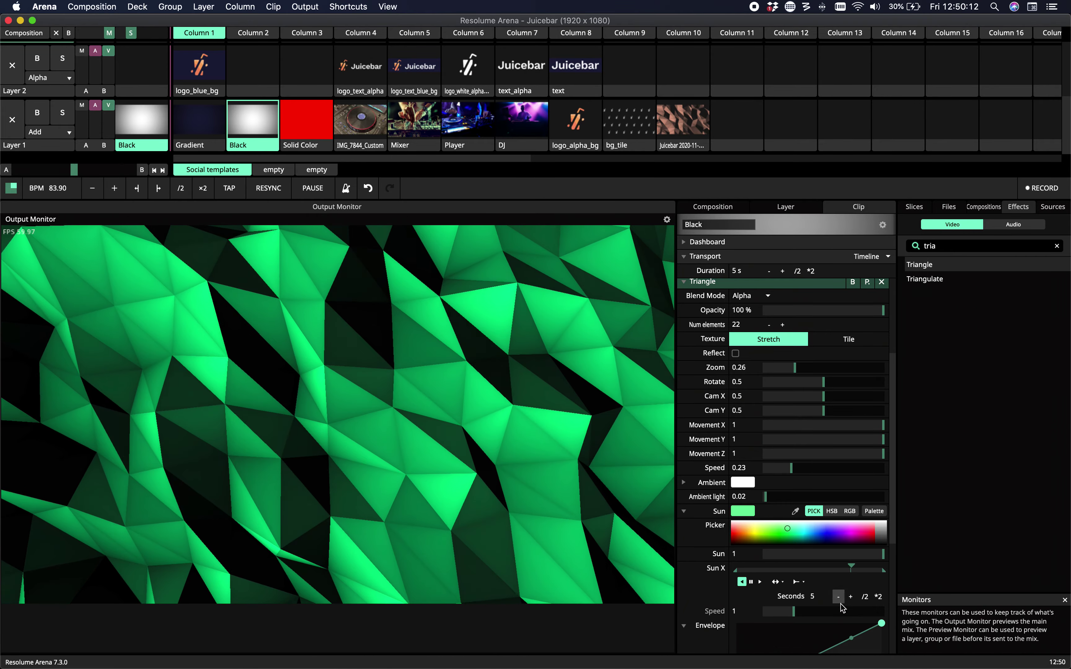
scroll(862, 604, down, 5)
click(857, 600)
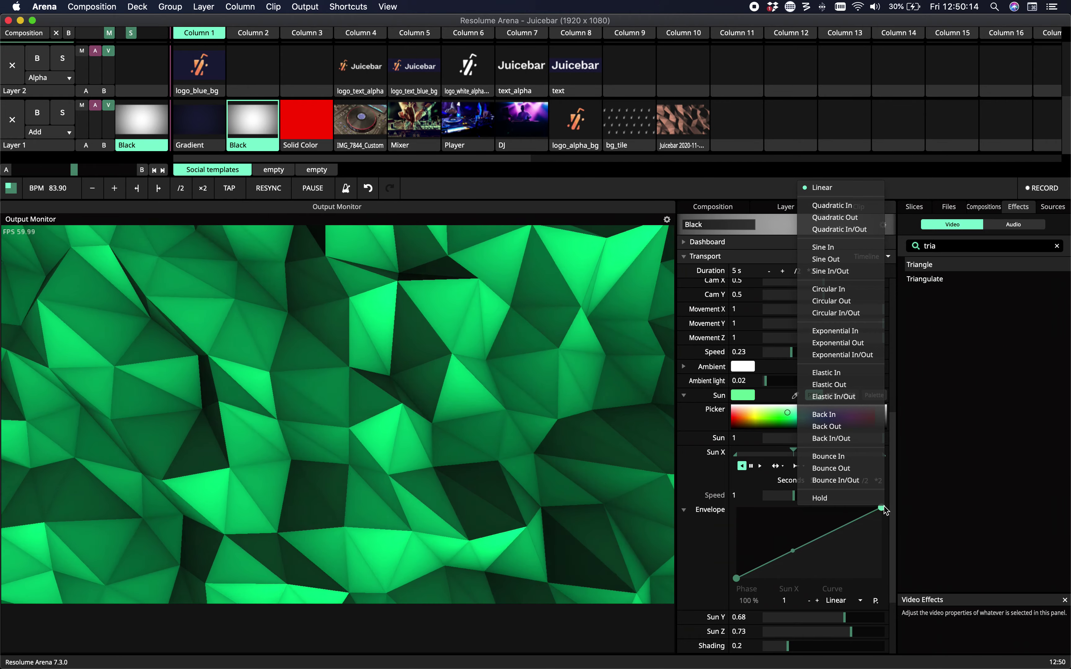
click(860, 271)
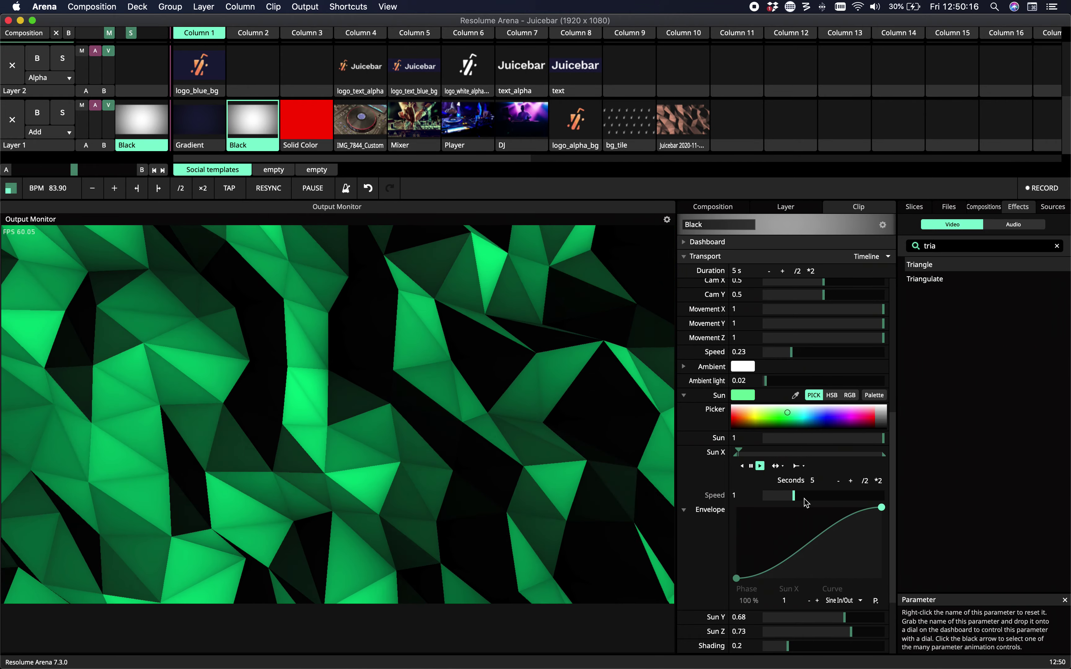
- Pause the Sun X animation, then set Sun Z to about 0.57 and Shading to 0
scroll(787, 509, up, 2)
scroll(787, 508, down, 4)
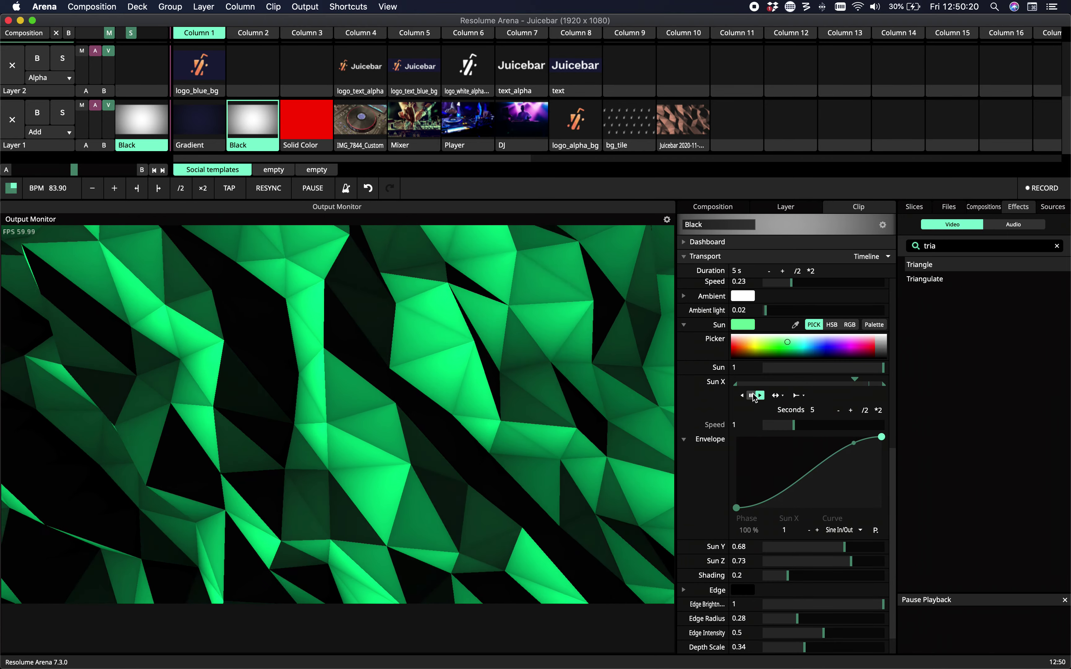
drag(832, 561, 743, 564)
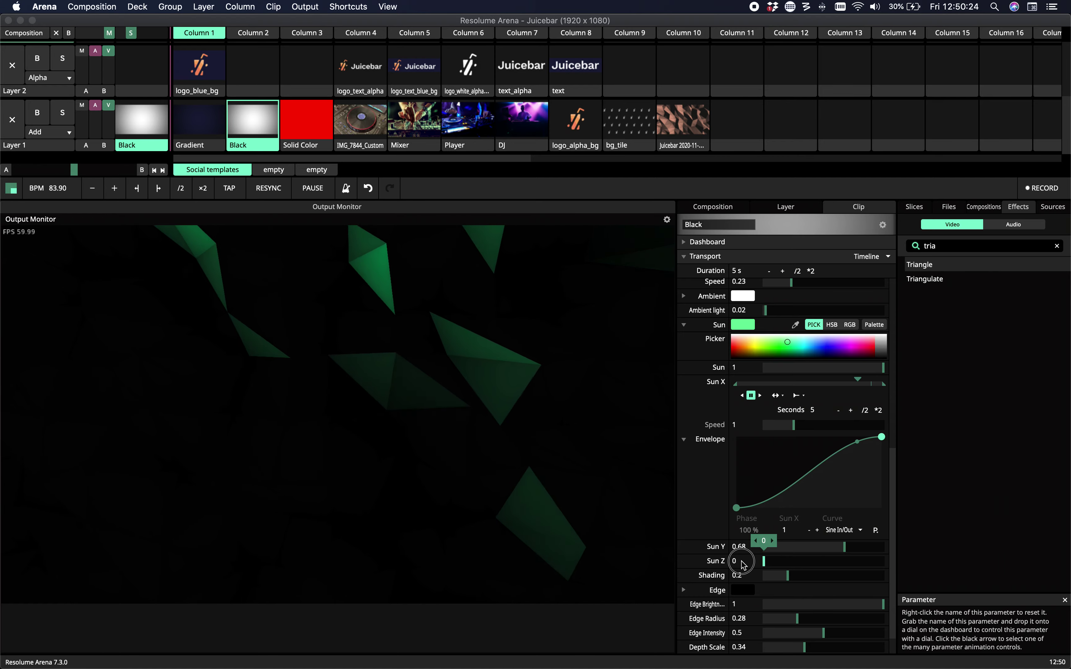
drag(743, 564, 799, 567)
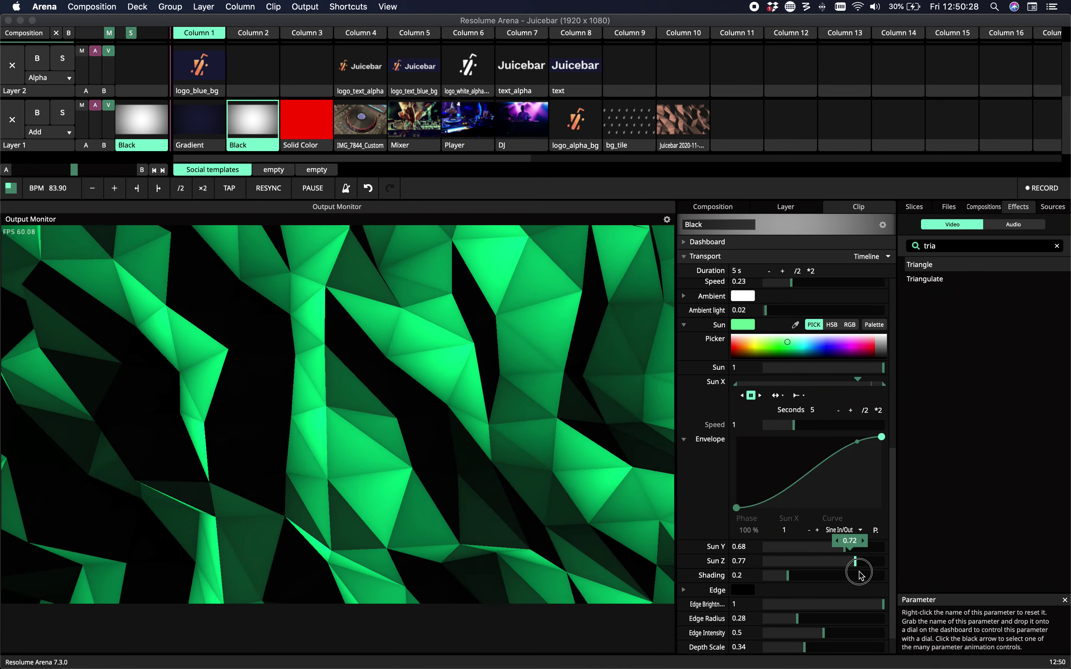
mouse_move(1010, 572)
mouse_down()
mouse_move(834, 549)
mouse_move(813, 576)
mouse_move(853, 586)
mouse_move(755, 575)
mouse_up()
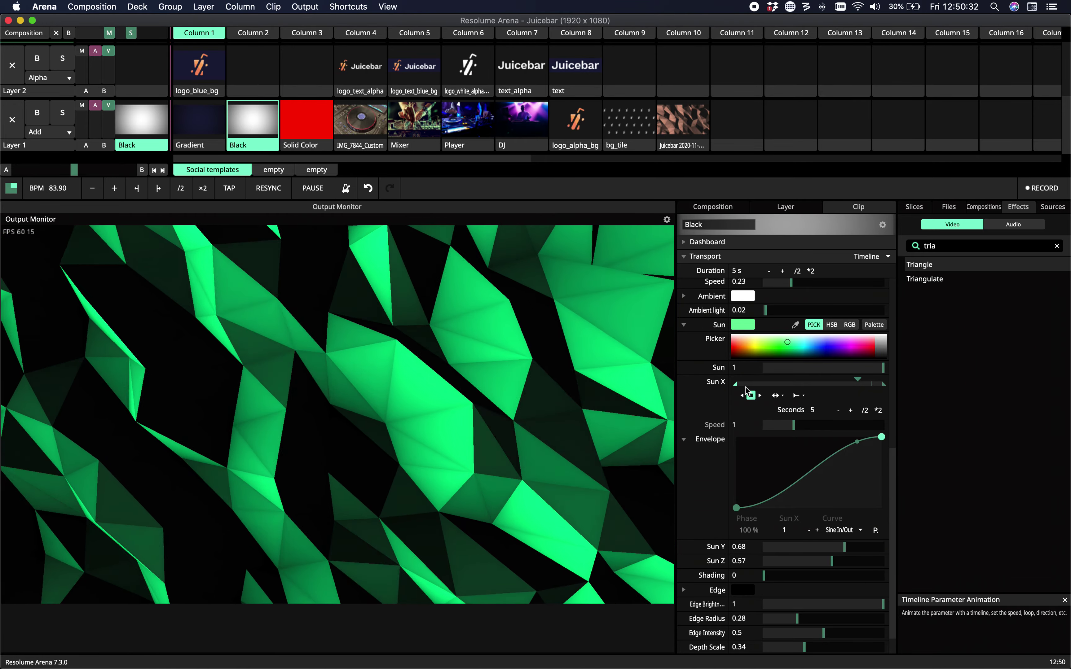
- Remove the Sun X animation and reset the sun position to X 0, Y 0.55 and Z 0.73
click(683, 382)
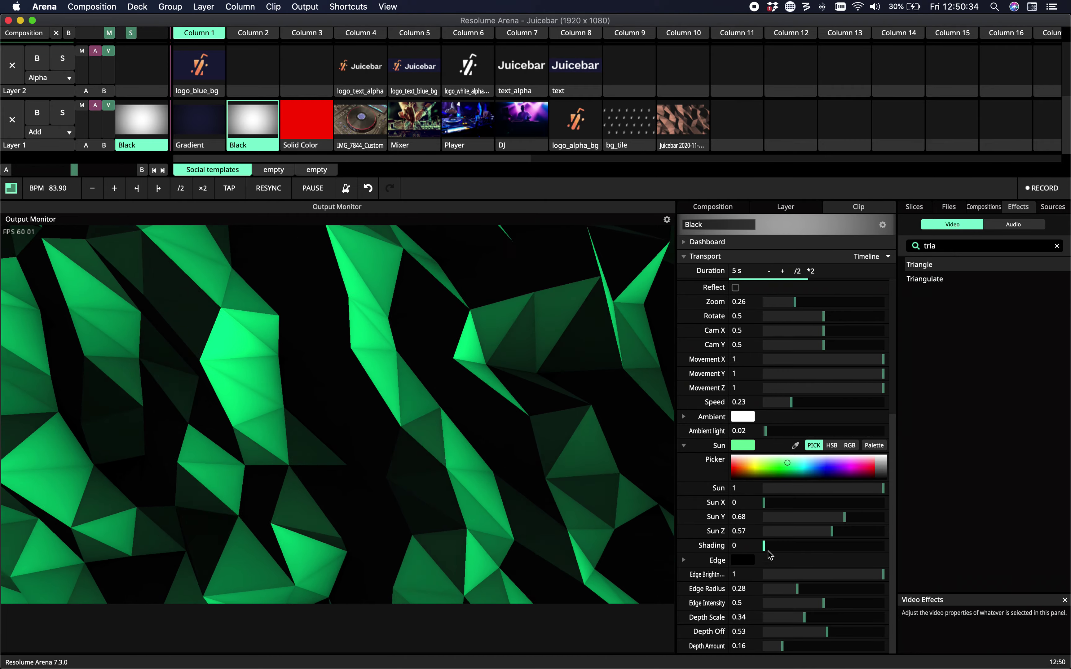
drag(765, 503, 843, 503)
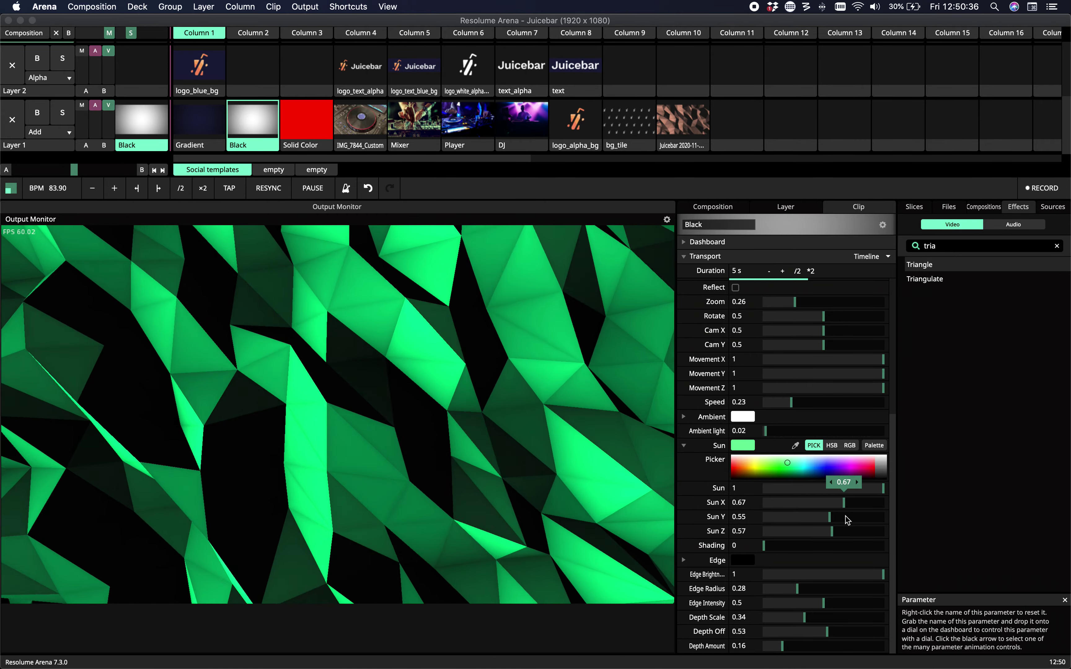
key(super+z)
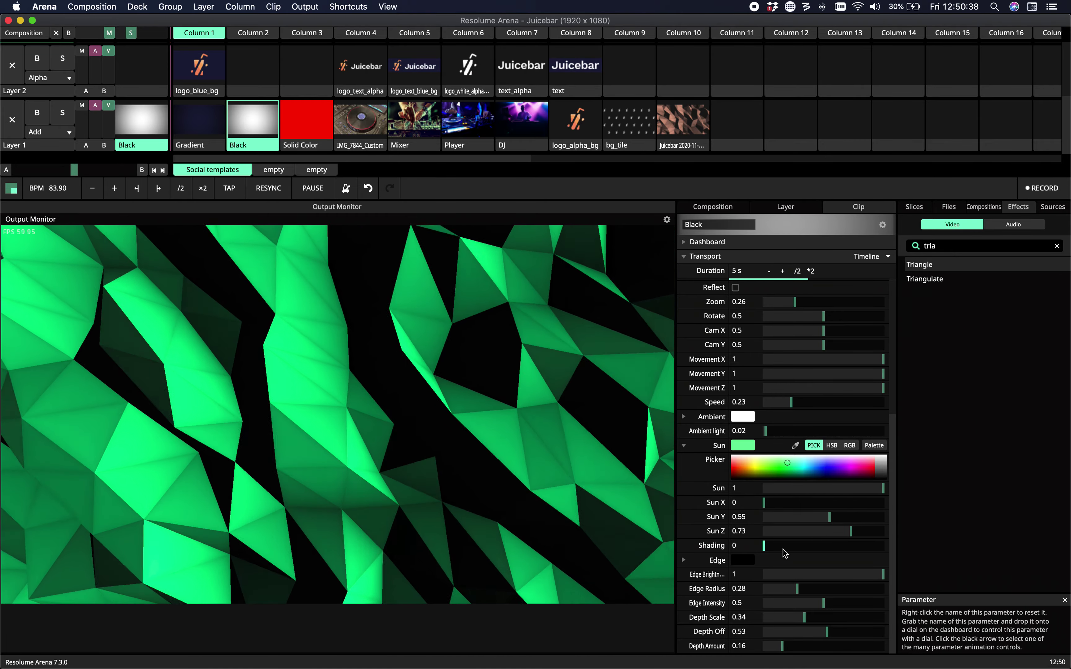
- Set Movement X, Y and Z to 0 and adjust Shading to about 0.23
mouse_move(764, 547)
mouse_down()
mouse_move(880, 549)
mouse_move(764, 561)
mouse_move(802, 564)
mouse_up()
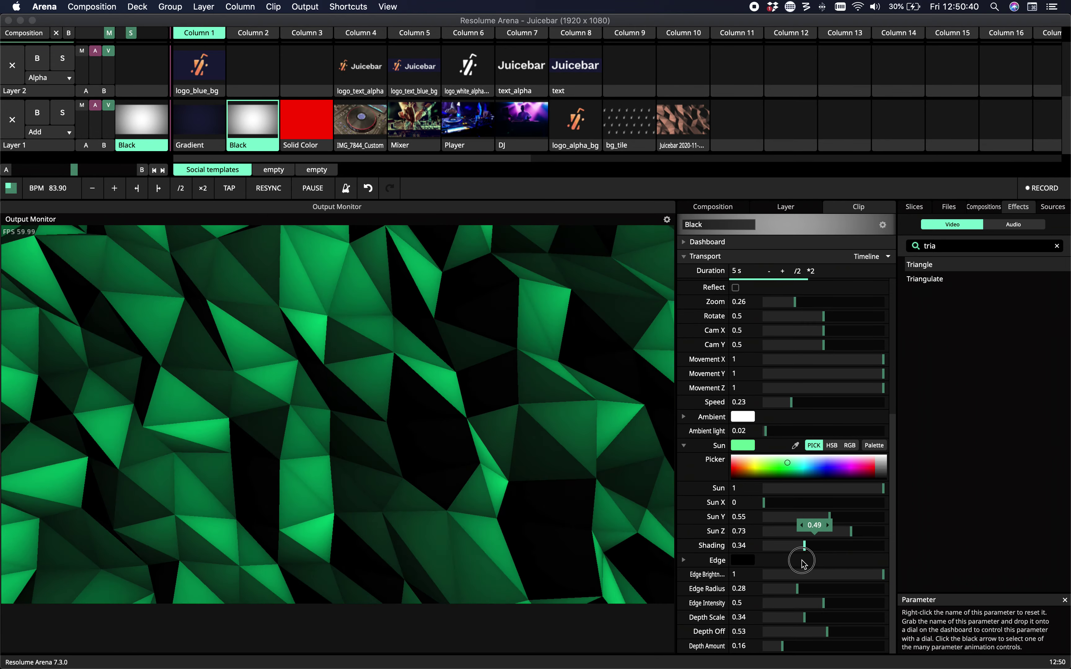
drag(827, 391, 748, 373)
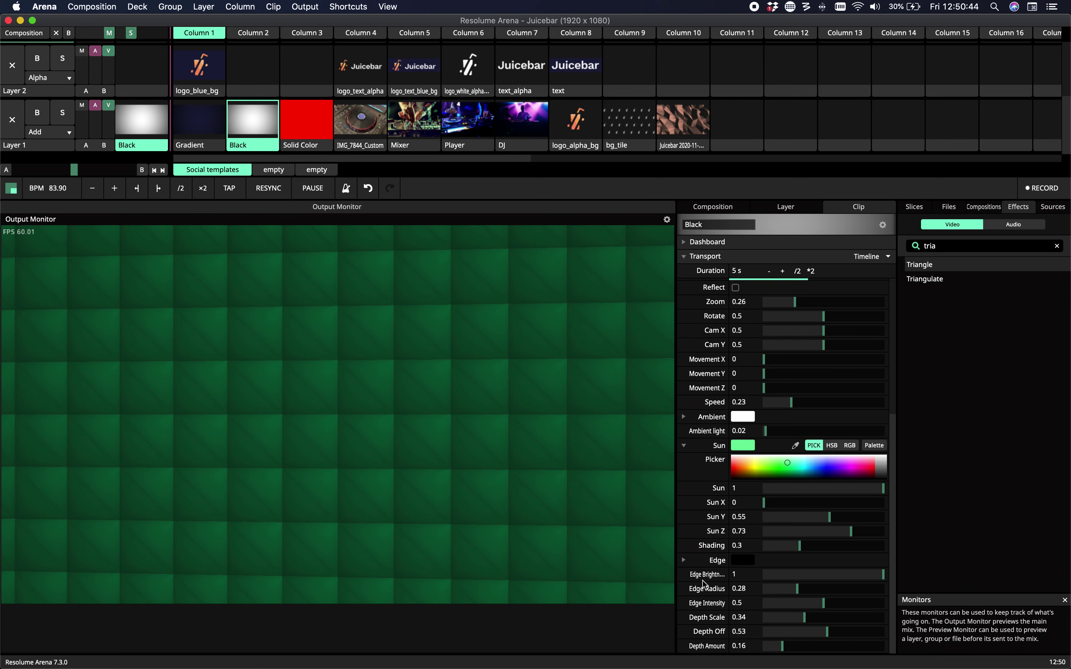
mouse_move(788, 547)
mouse_down()
mouse_move(753, 546)
mouse_move(879, 561)
mouse_move(786, 560)
mouse_up()
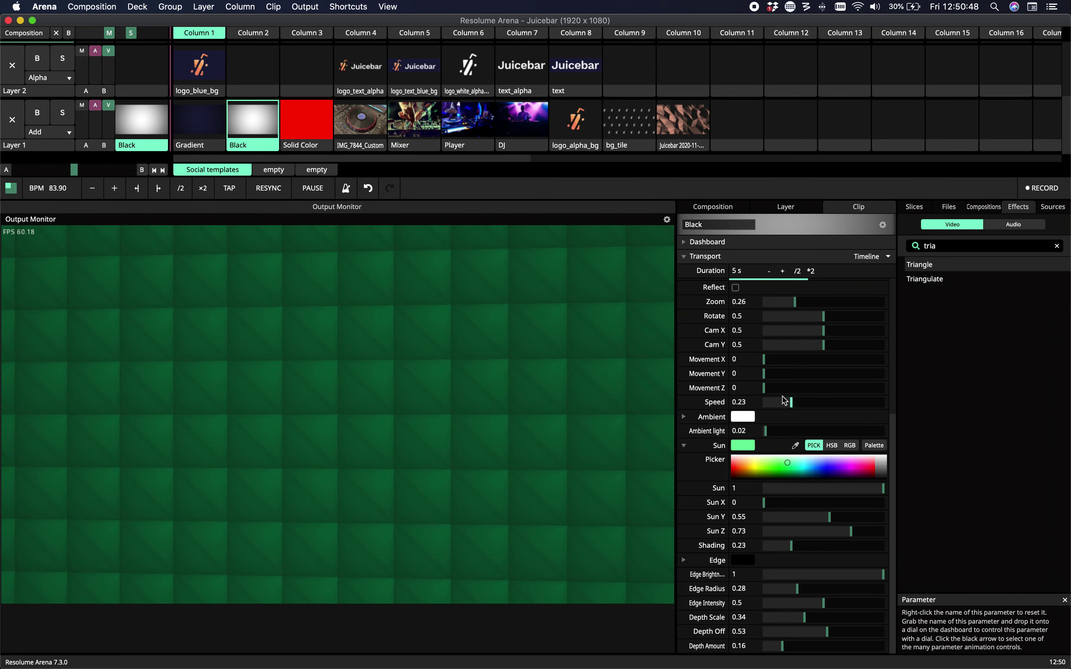
- Set Movement X to 1, Movement Y to about 0.8, Movement Z to about 0.32 and Speed to 0
drag(783, 388, 823, 359)
drag(791, 402, 890, 362)
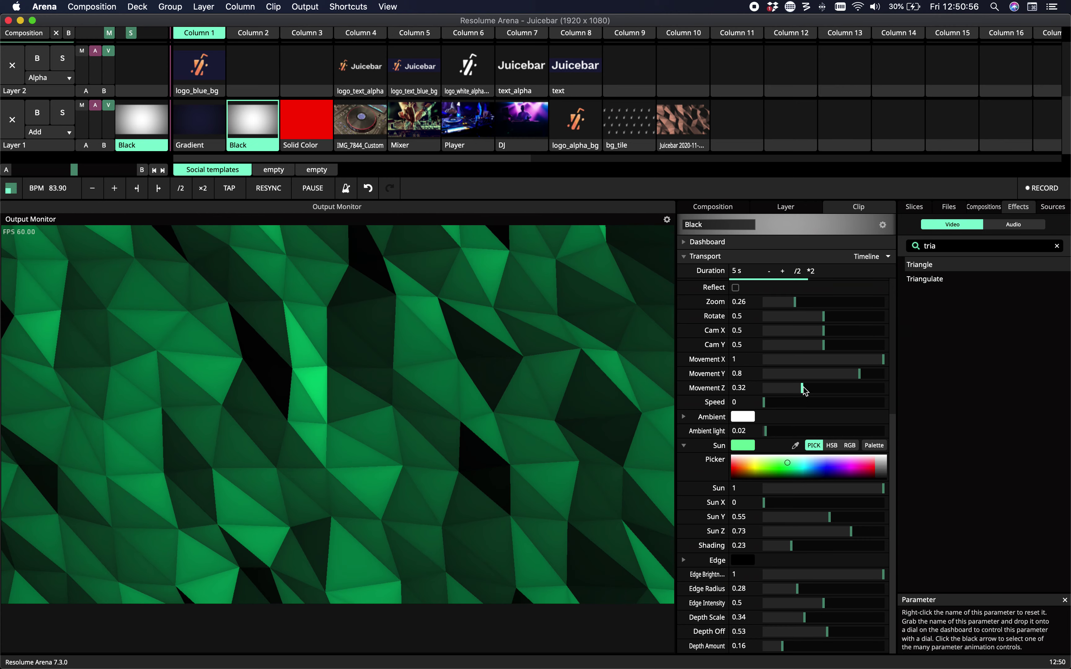
- Set Movement Z to about 0.43, Shading to about 0.43 and Ambient light to 1
mouse_move(804, 390)
mouse_down()
mouse_move(883, 389)
mouse_move(816, 396)
mouse_up()
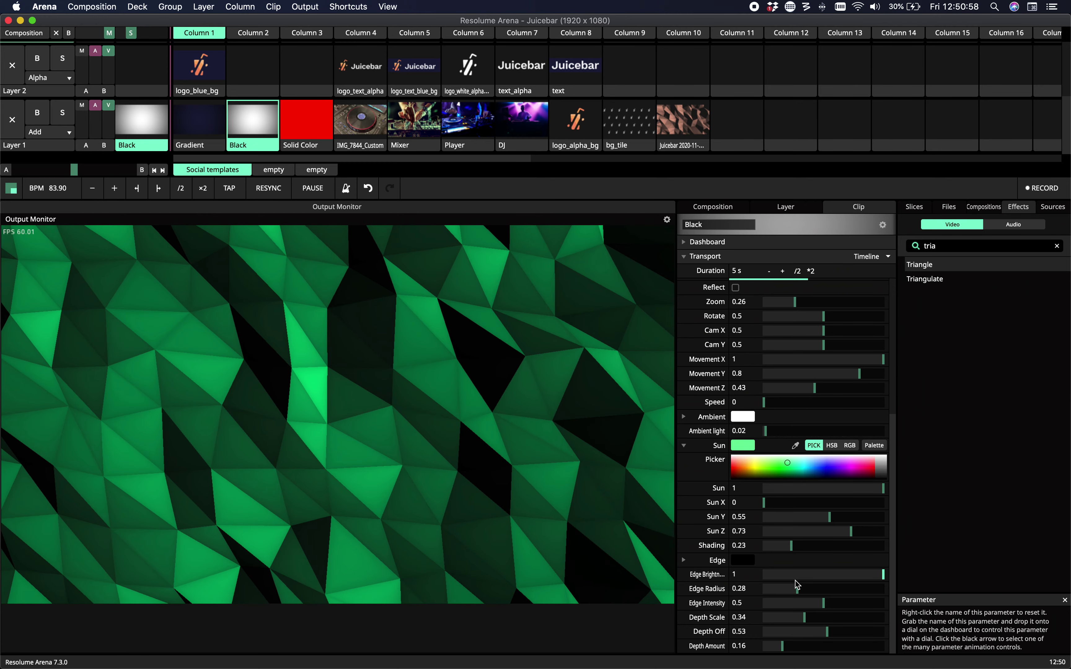
mouse_move(799, 552)
mouse_down()
mouse_move(880, 549)
mouse_move(811, 556)
mouse_up()
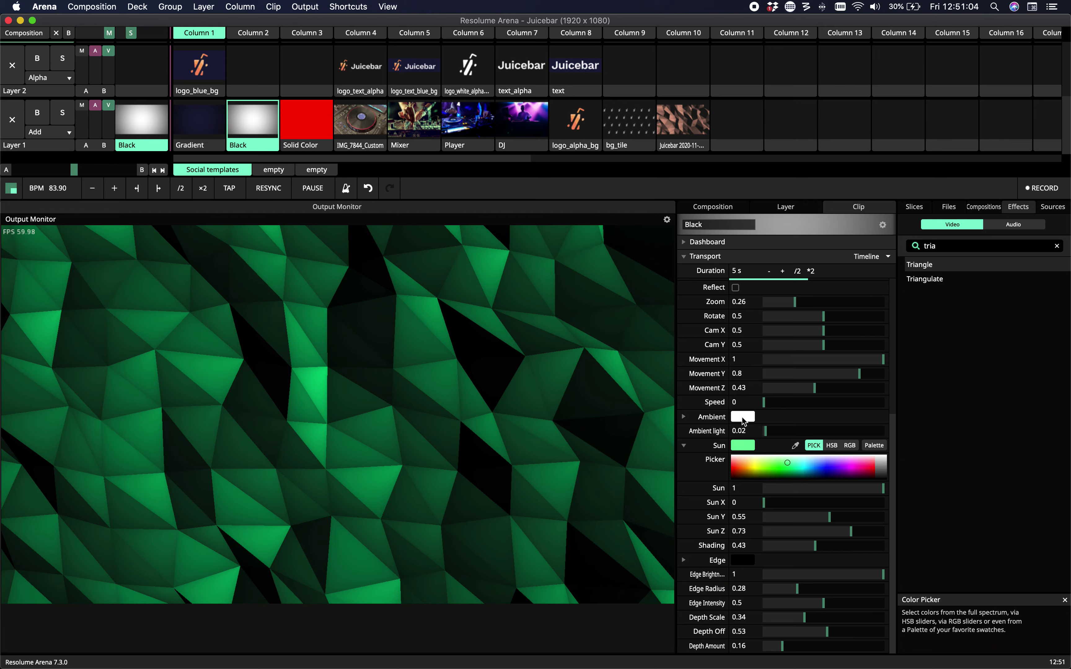
drag(799, 431, 986, 452)
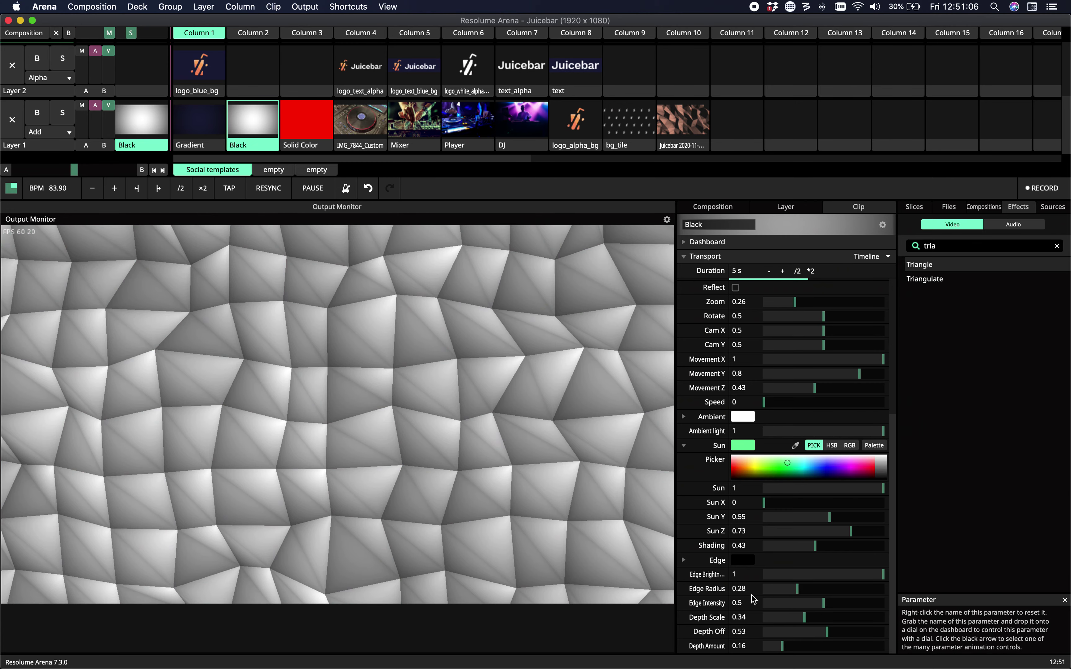
- Keep Edge Brightness at 1 and adjust Edge Radius to about 0.31, Edge Intensity to 0.46, Depth Scale to 0.18 and Depth Off to 0.53
mouse_move(816, 577)
mouse_down()
mouse_move(768, 576)
mouse_move(967, 584)
mouse_up()
mouse_move(797, 590)
mouse_down()
mouse_move(779, 591)
mouse_move(838, 596)
mouse_move(801, 601)
mouse_move(821, 611)
mouse_move(753, 622)
mouse_move(806, 624)
mouse_move(826, 638)
mouse_up()
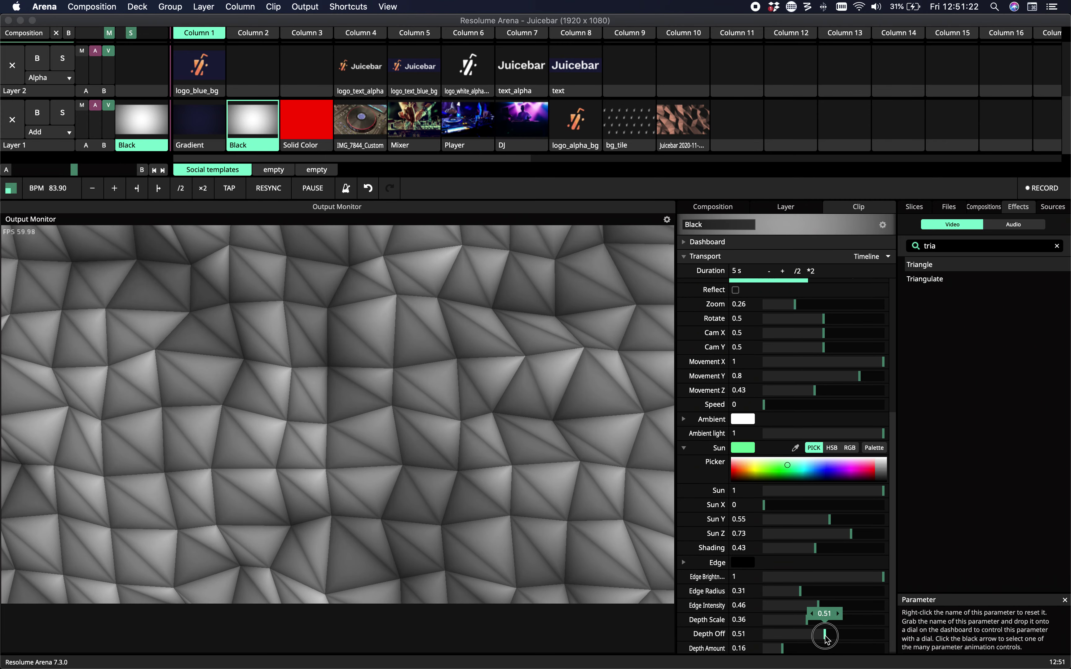
scroll(825, 636, down, 1)
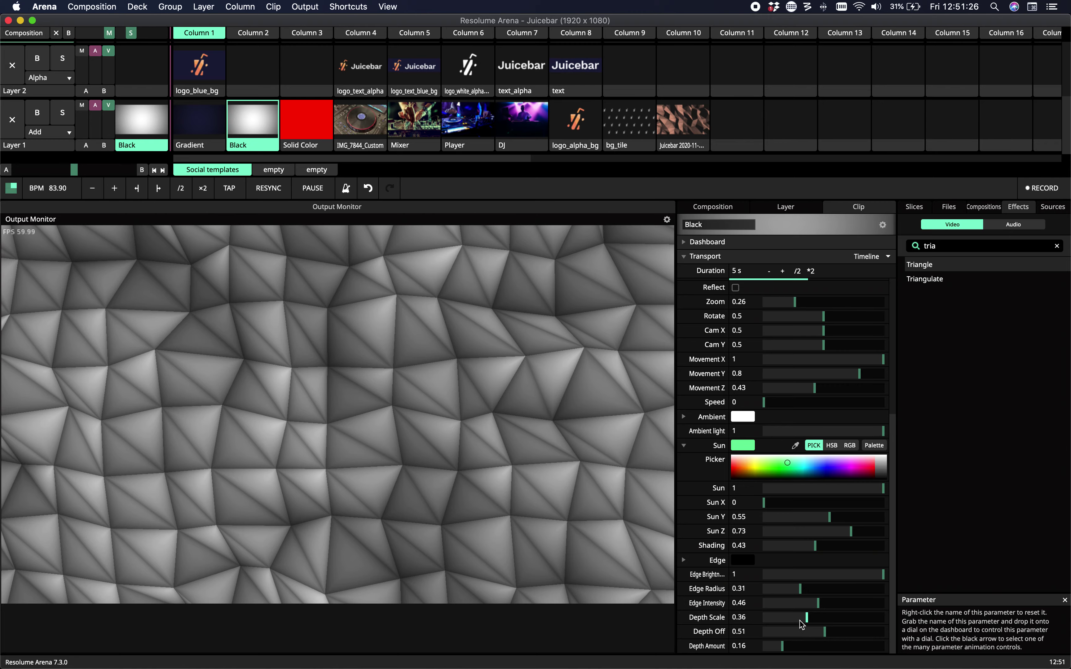
mouse_move(800, 620)
mouse_down()
mouse_move(756, 620)
mouse_move(860, 624)
mouse_move(787, 624)
mouse_move(826, 635)
mouse_up()
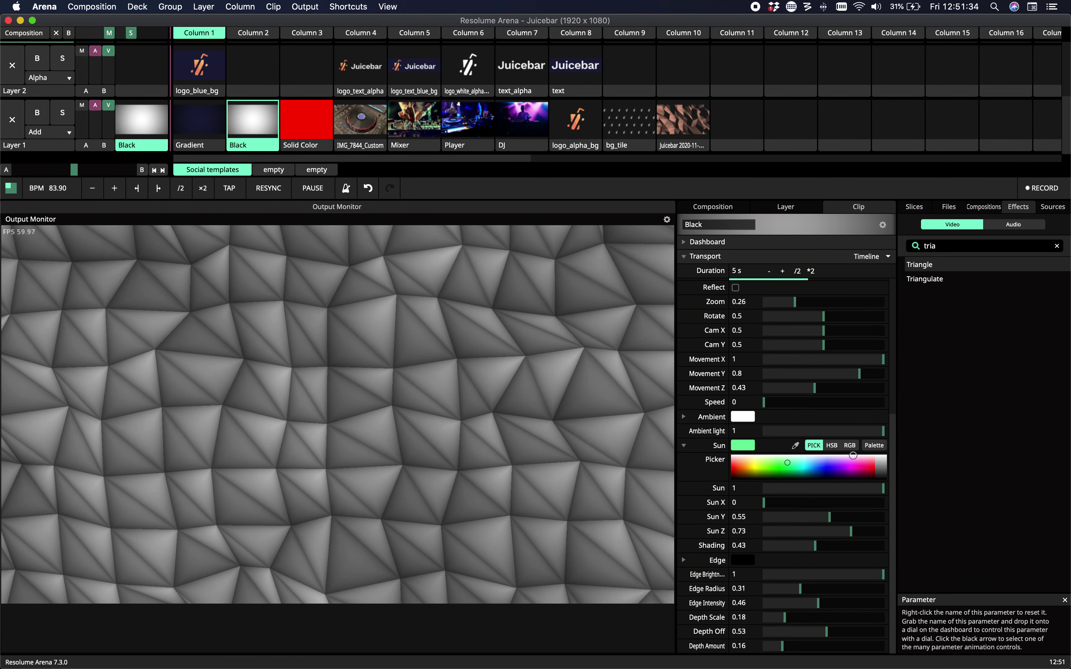
- Raise Movement Z to 1 and Speed to about 0.19, with Depth Off at about 0.53 and Depth Amount at 0.7
drag(814, 388, 940, 404)
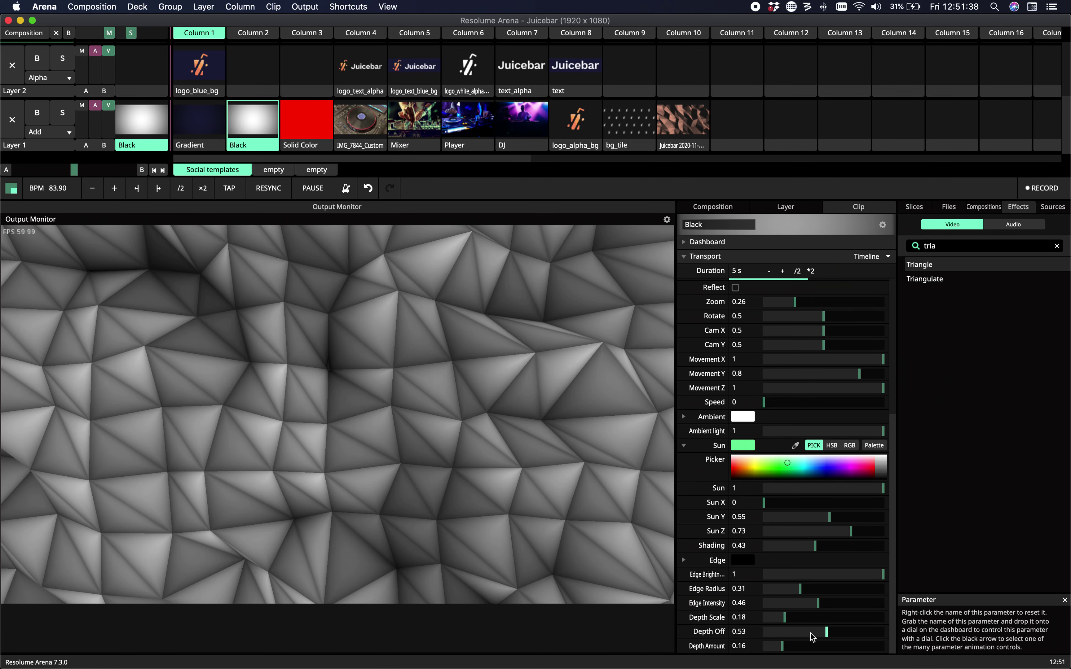
mouse_move(791, 650)
mouse_down()
mouse_move(838, 657)
mouse_move(811, 658)
mouse_move(824, 636)
mouse_move(838, 638)
mouse_move(786, 622)
mouse_up()
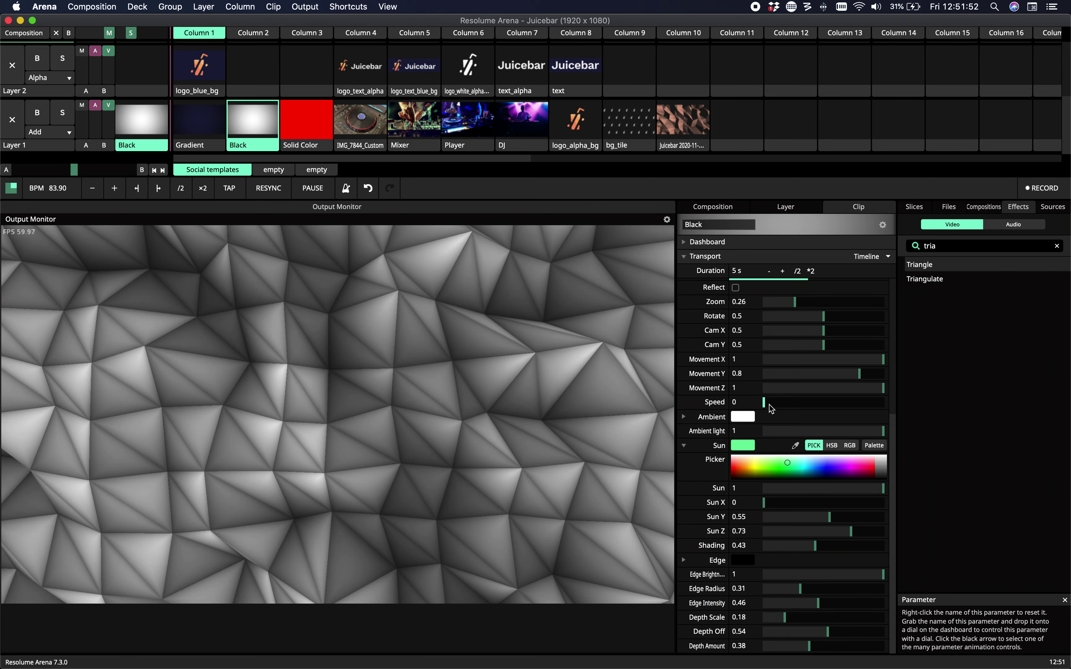
drag(770, 407, 786, 404)
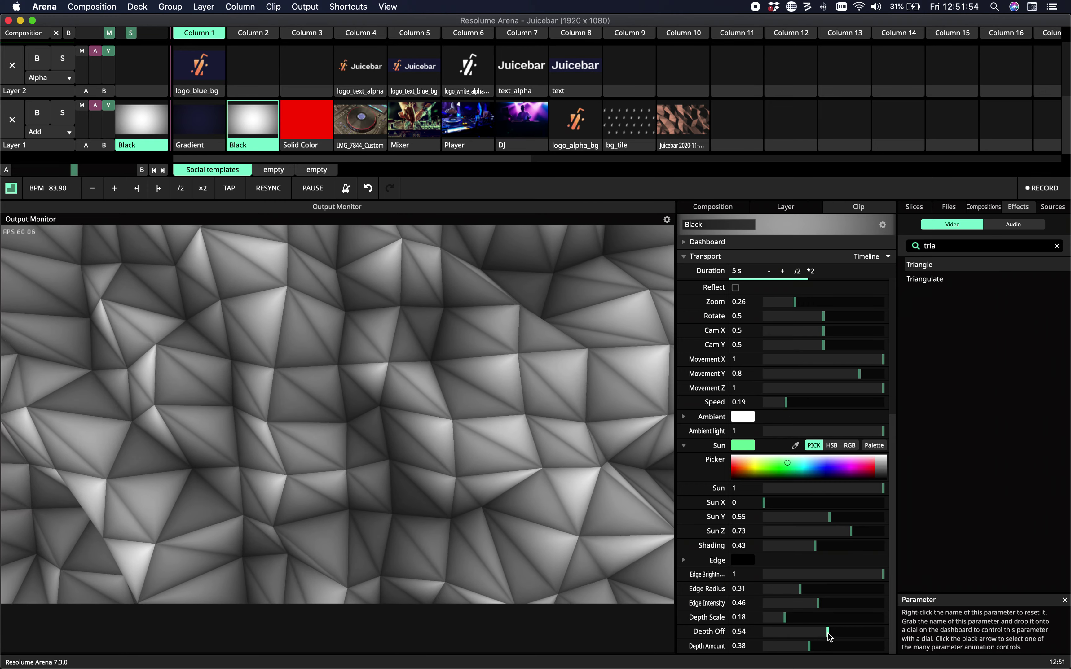
drag(829, 636, 826, 638)
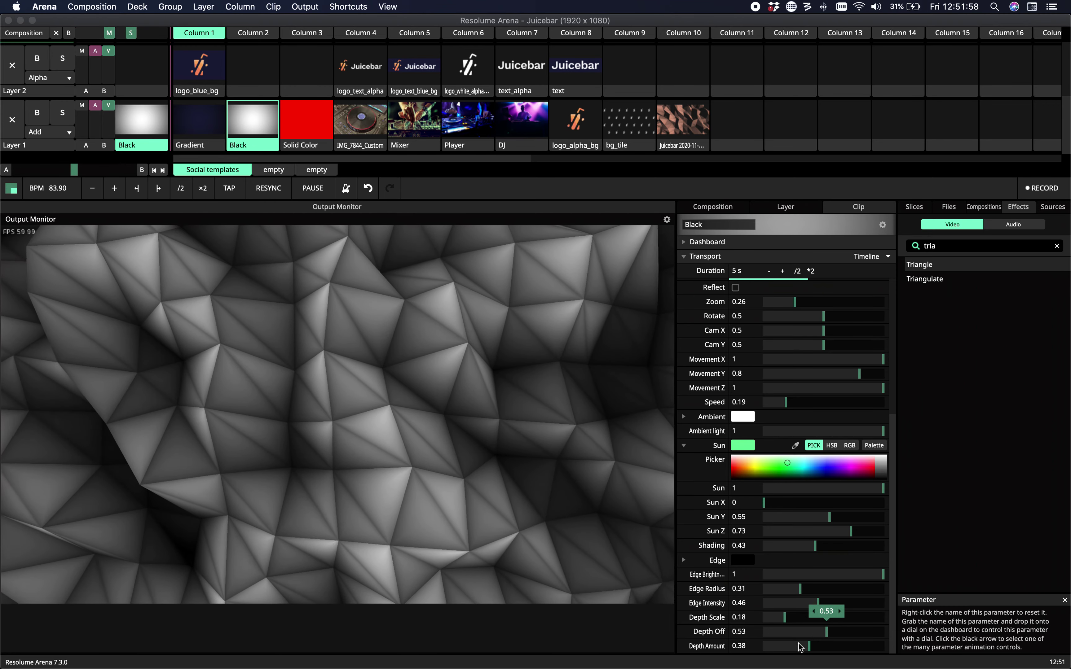
drag(809, 647, 844, 651)
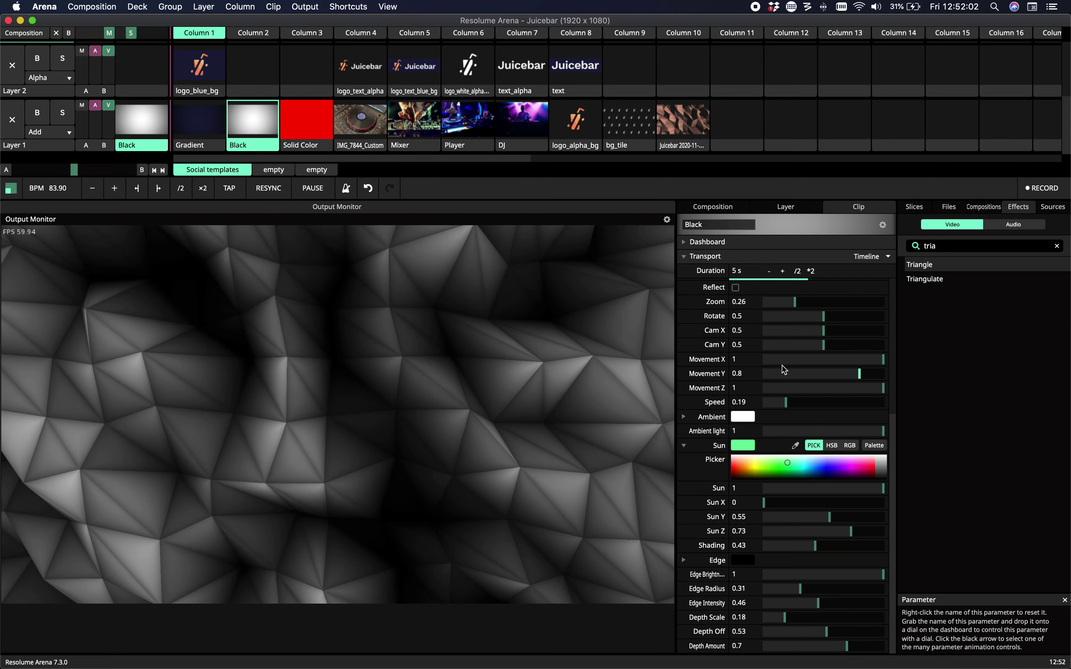
- Adjust the camera to Zoom about 0.17, Cam X about 0.51 and Cam Y about 0.49
drag(794, 305, 824, 369)
click(822, 332)
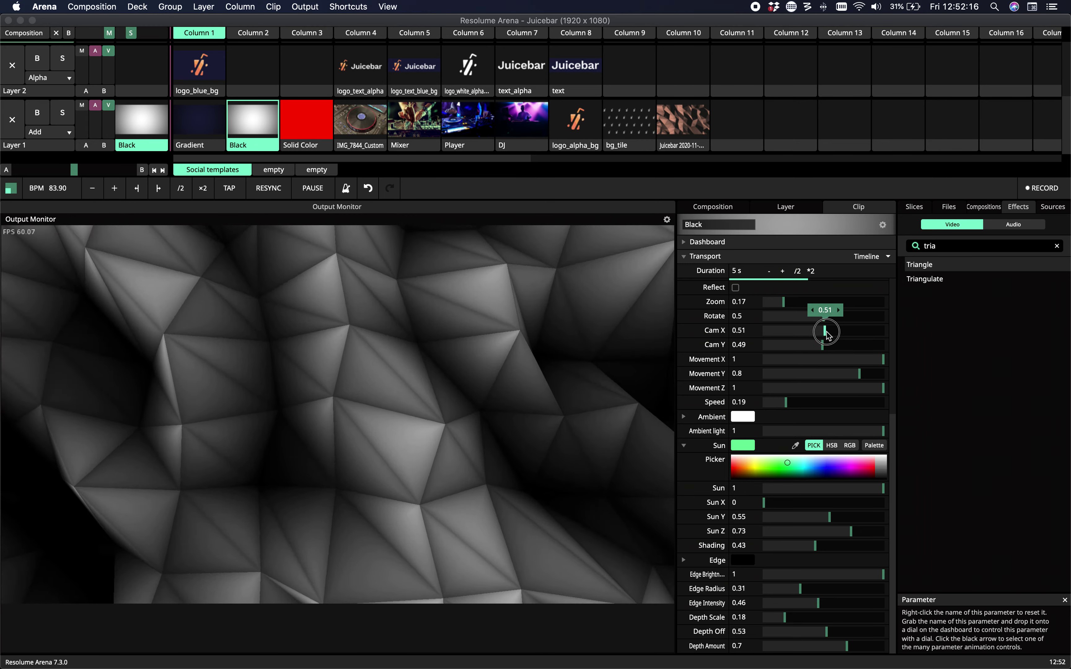
drag(822, 337, 824, 336)
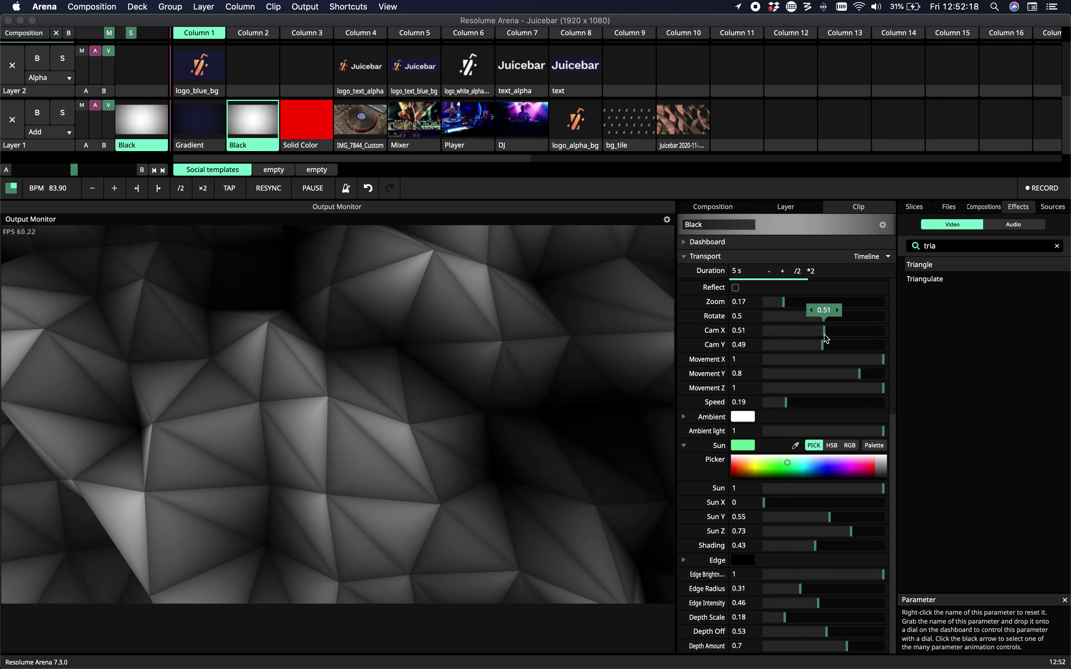
- Lower Edge Brightness to about 0.49 and Ambient light to about 0.52, and set Sun X to about 0.54
drag(882, 575, 822, 580)
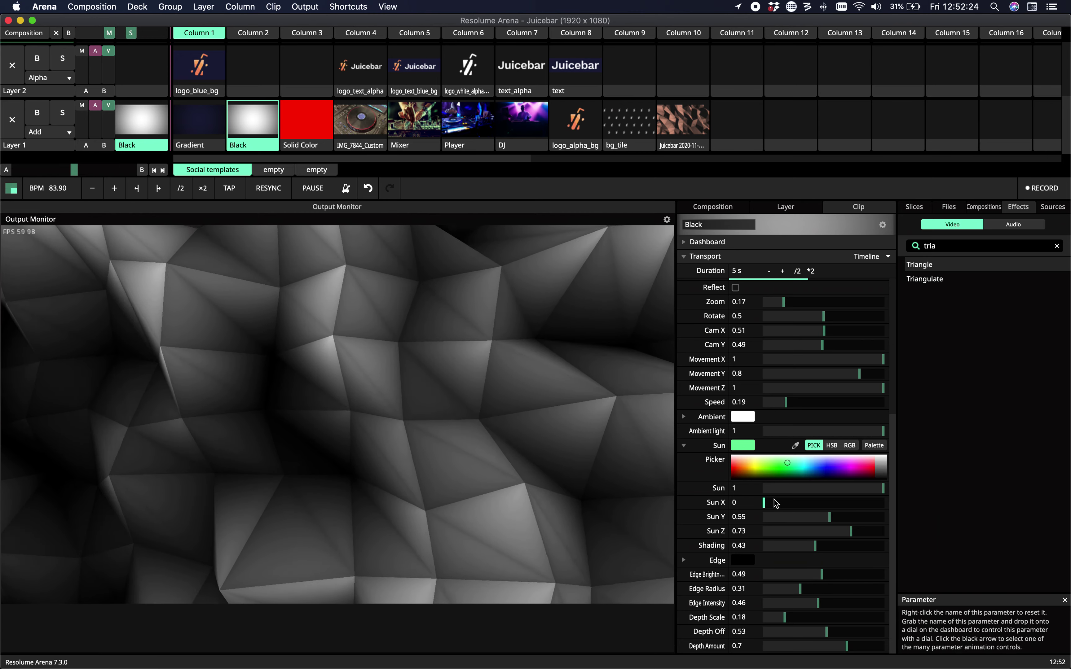
drag(776, 503, 830, 512)
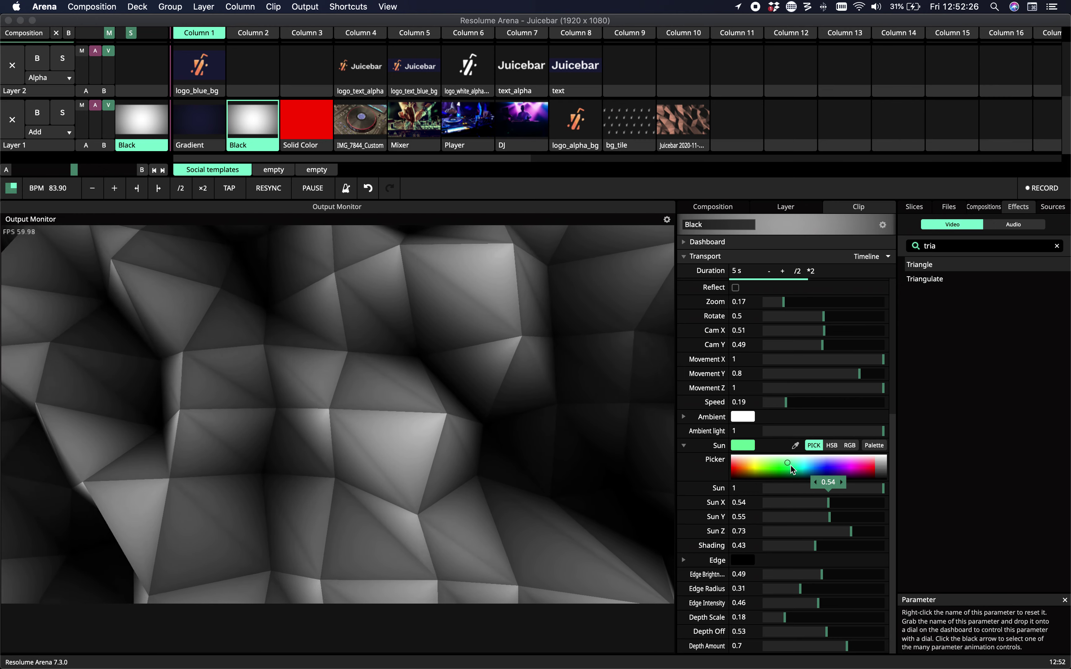
drag(880, 432, 826, 432)
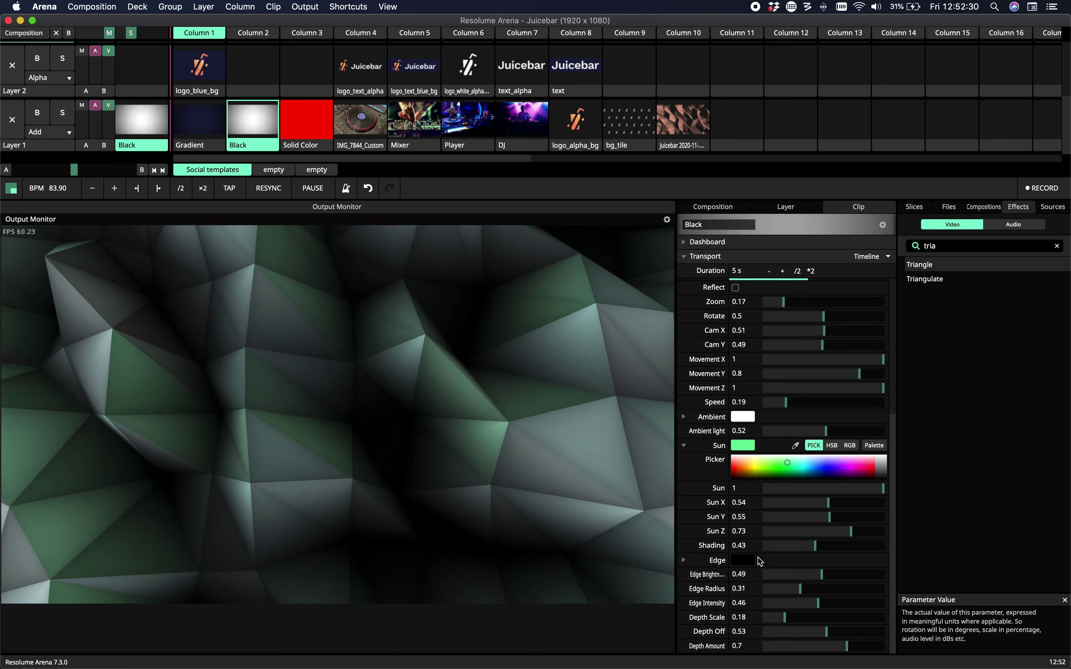
- Change the Edge color to green, then set Edge Brightness to 1 and Edge Radius to about 0.28
click(684, 561)
drag(778, 586, 777, 587)
click(684, 561)
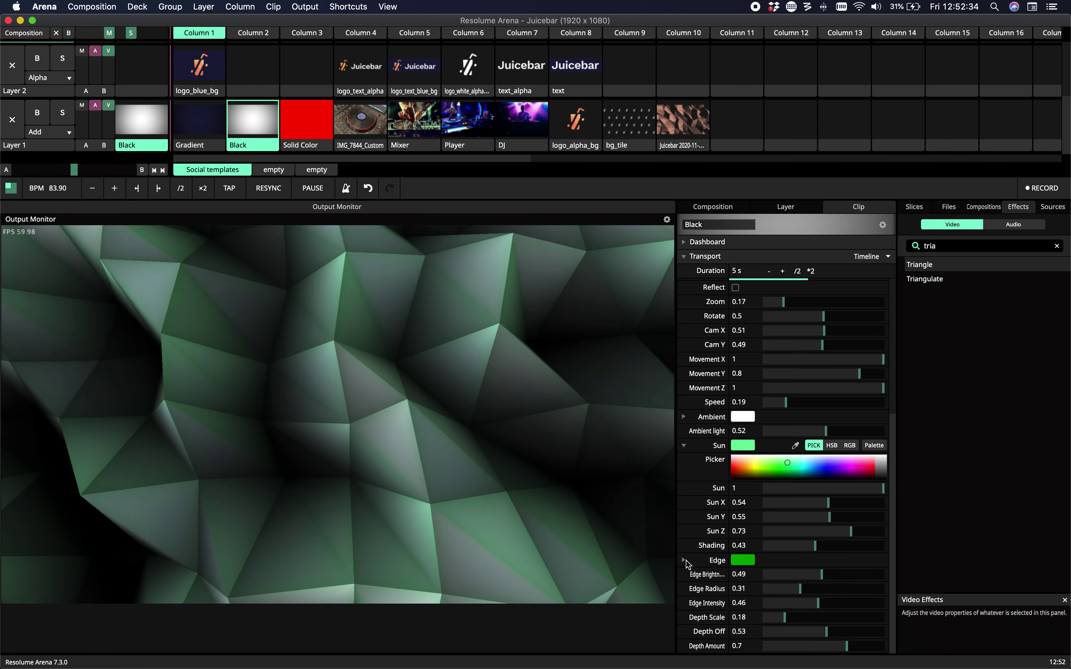
drag(817, 578, 935, 578)
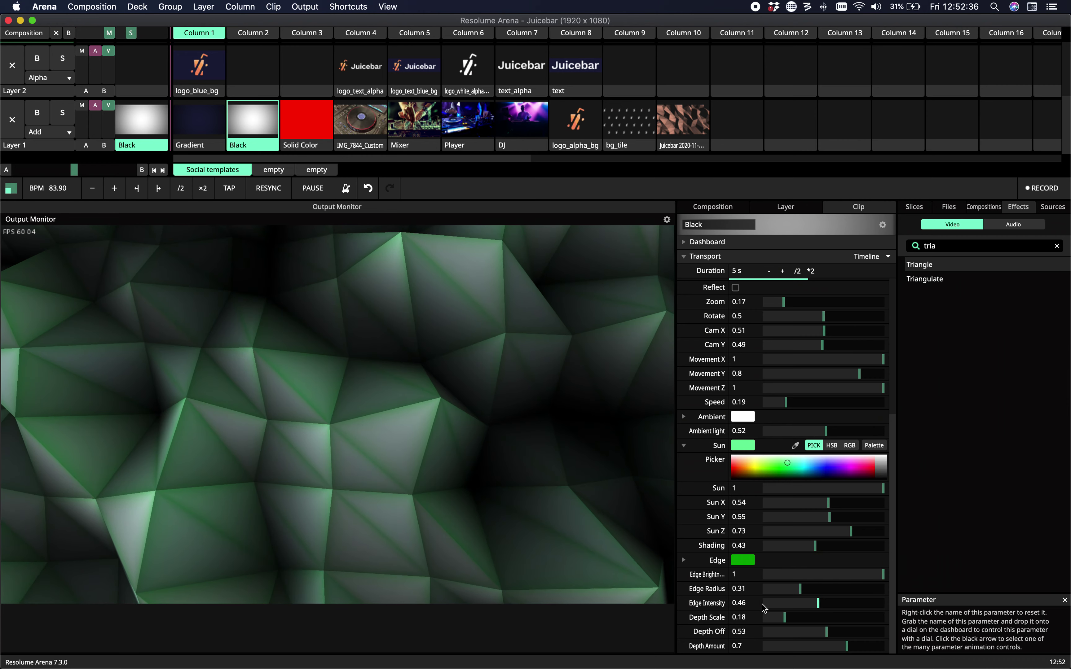
drag(802, 591, 798, 593)
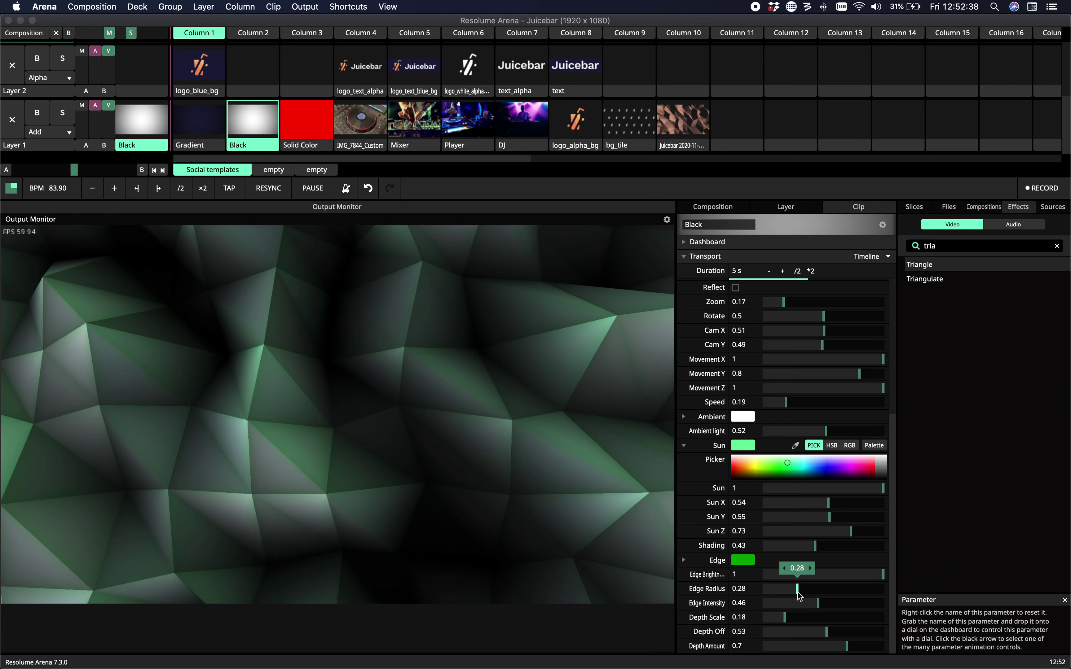